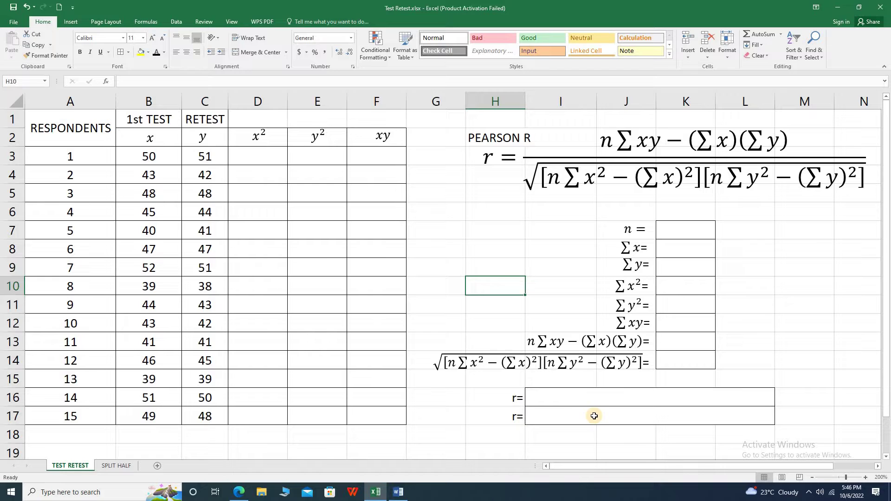
- Calculate the x² column by entering =B3*B3 in D3 and filling it down to D17
left_click(436, 156)
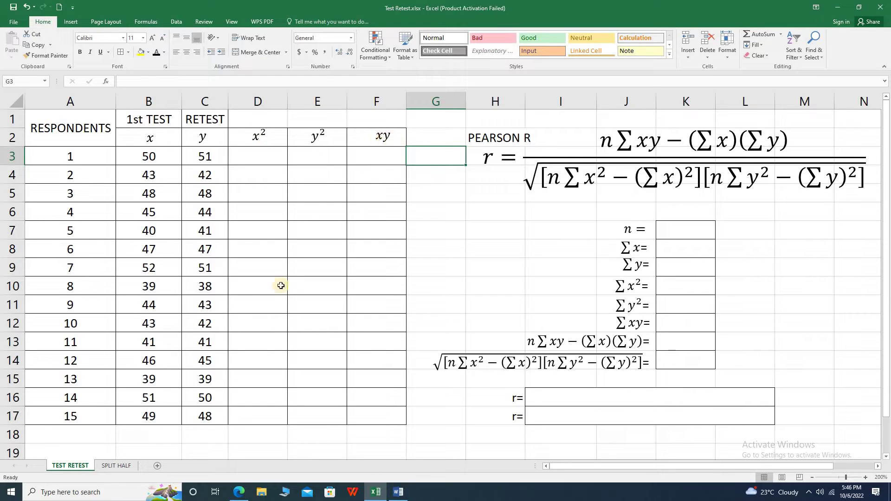
left_click(254, 155)
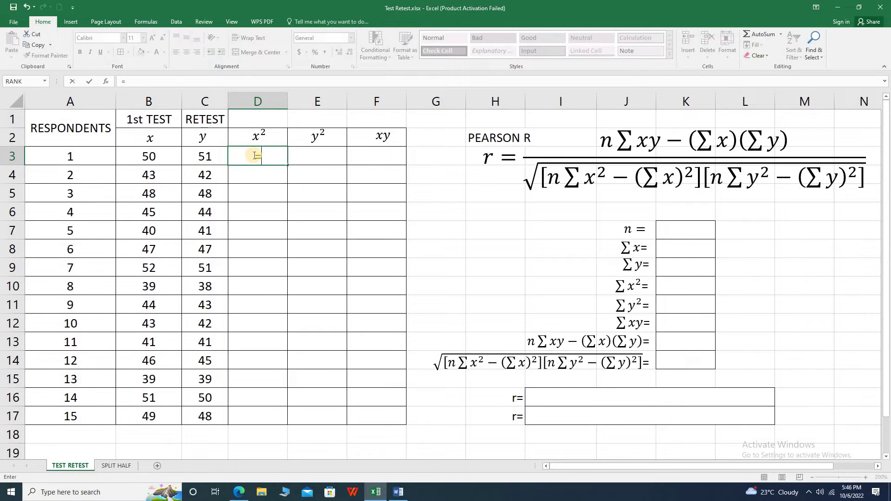
type("=")
left_click(137, 158)
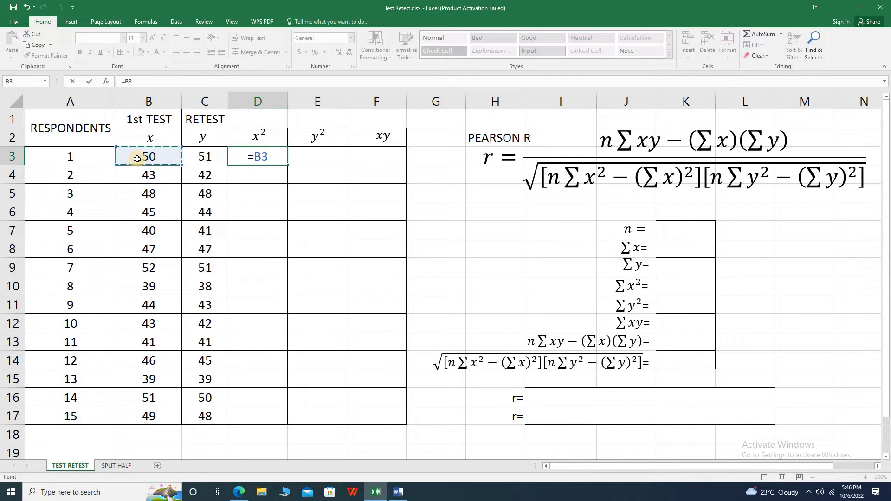
type("*")
left_click(144, 157)
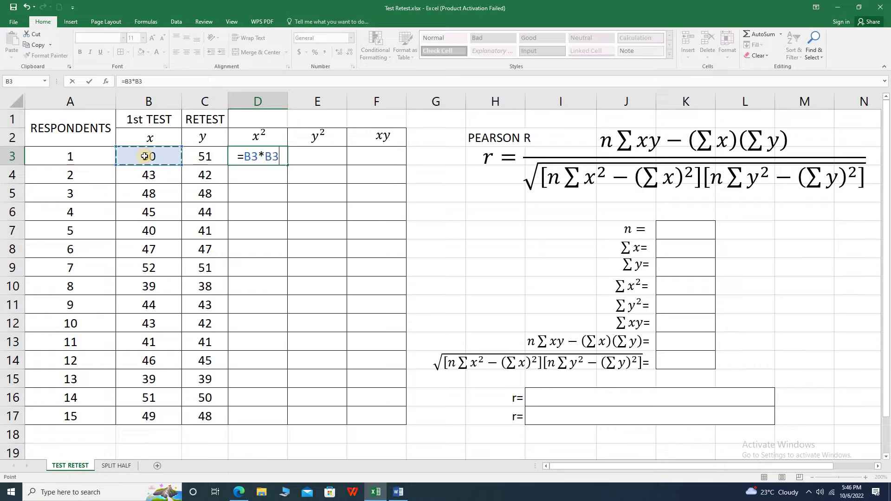
key("Return")
left_click(254, 160)
left_click_drag(287, 165, 306, 420)
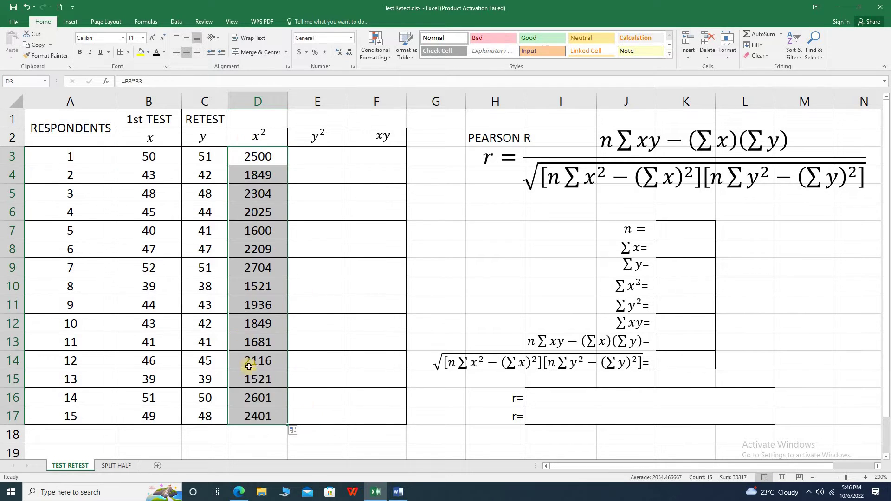
- Calculate the y² column by entering =C3*C3 in E3 and filling it down to E17
left_click_drag(316, 157, 318, 154)
left_click(318, 155)
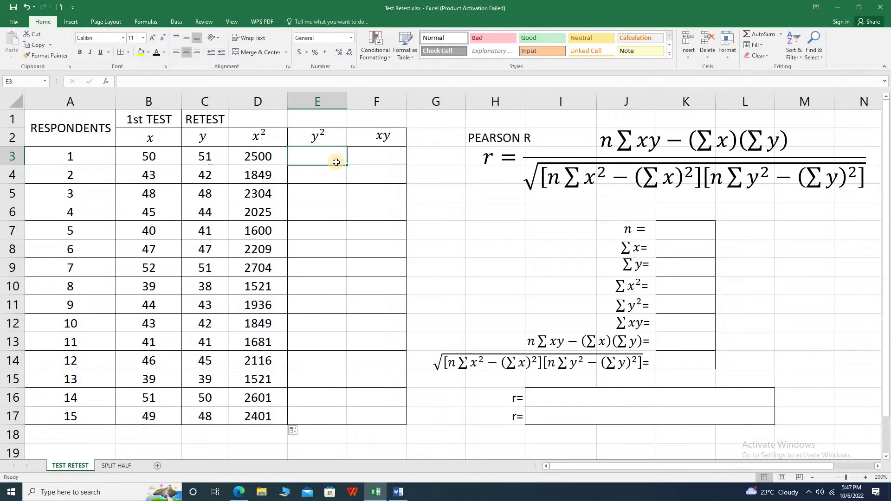
type("=")
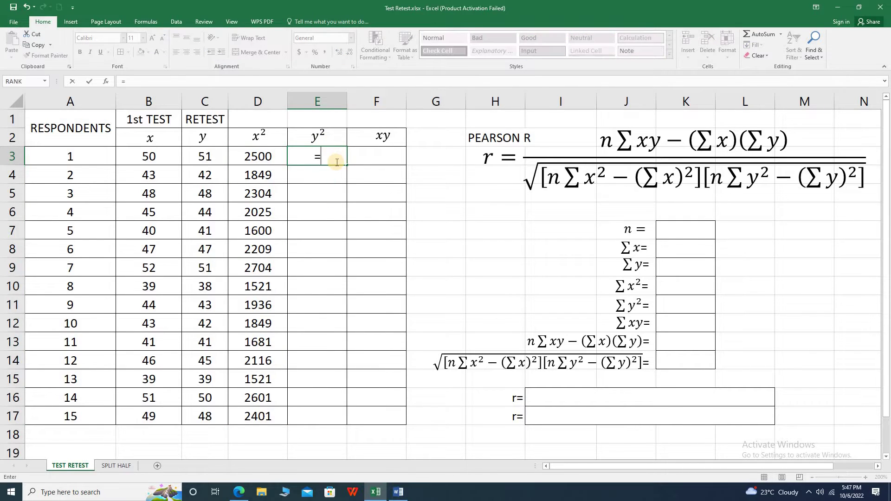
left_click(205, 156)
type("*")
left_click(206, 156)
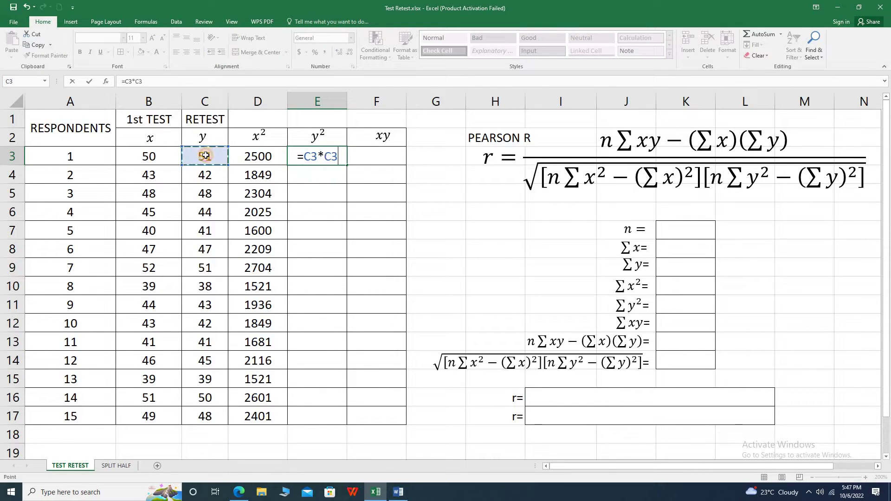
key("Return")
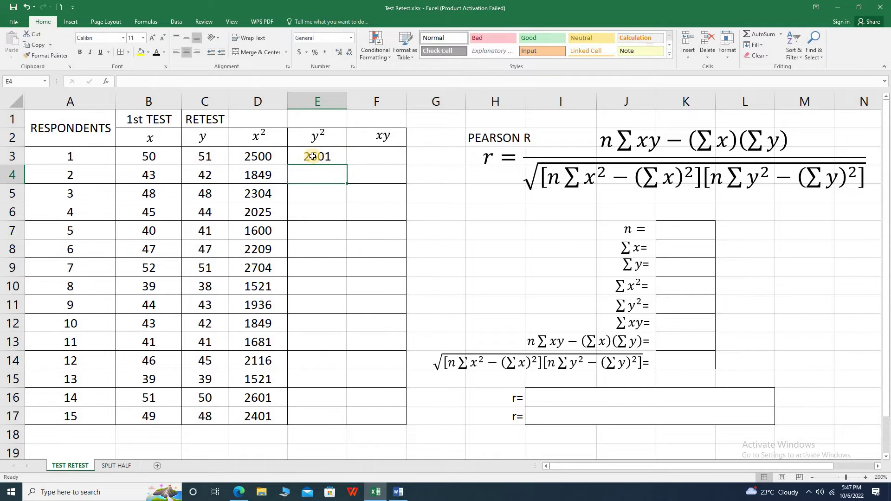
left_click(311, 158)
left_click_drag(349, 164, 350, 420)
- Calculate the xy column by entering =B3*C3 in F3 and filling it down to F17
left_click(379, 157)
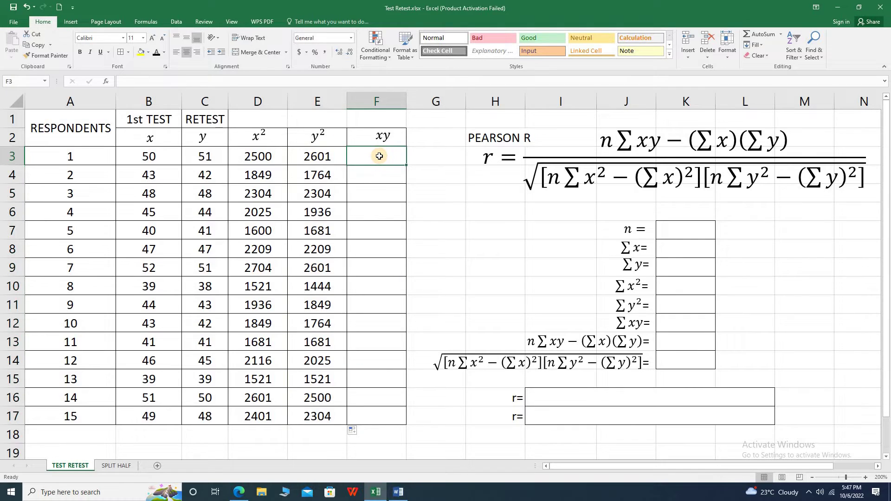
type("=")
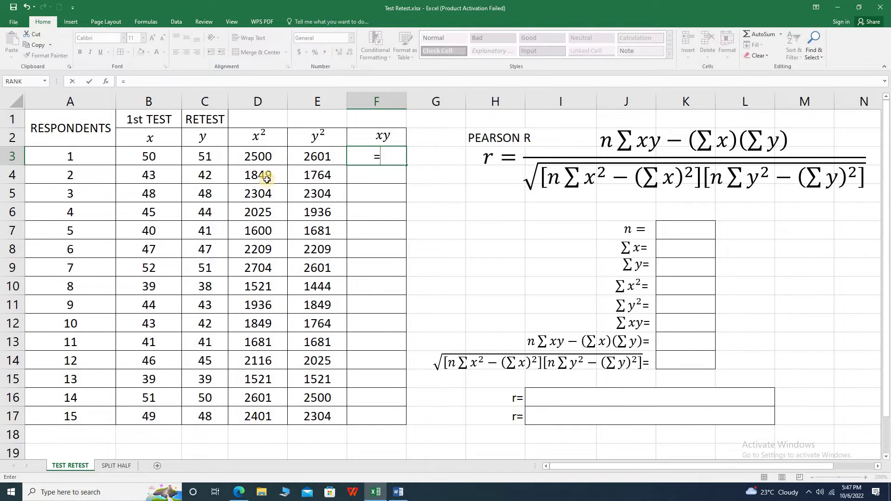
left_click(154, 156)
type("*")
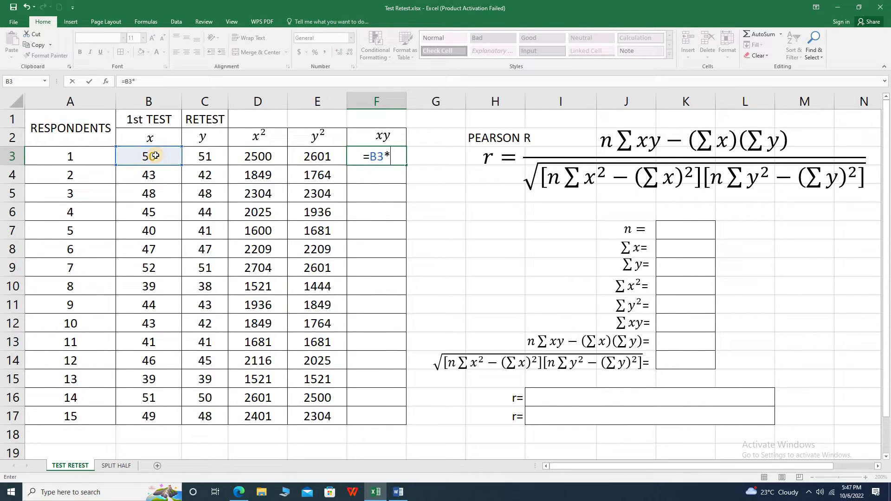
left_click(197, 159)
key("ctrl+Return")
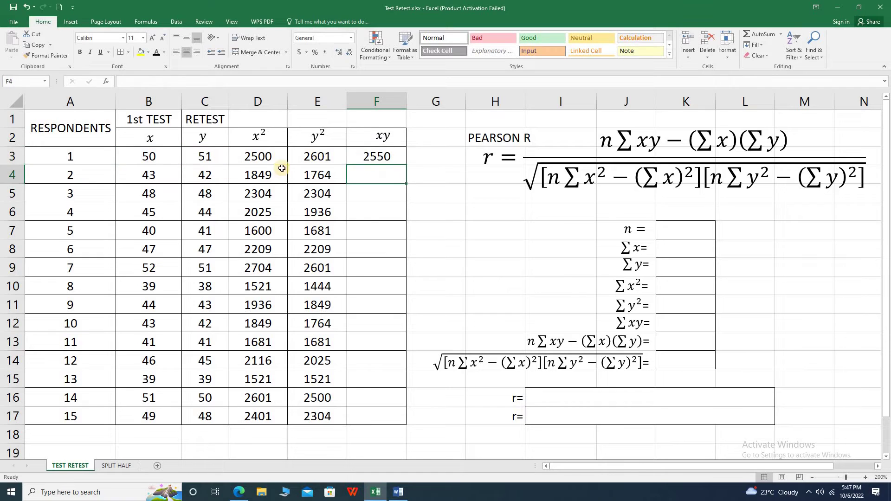
left_click_drag(409, 183, 397, 423)
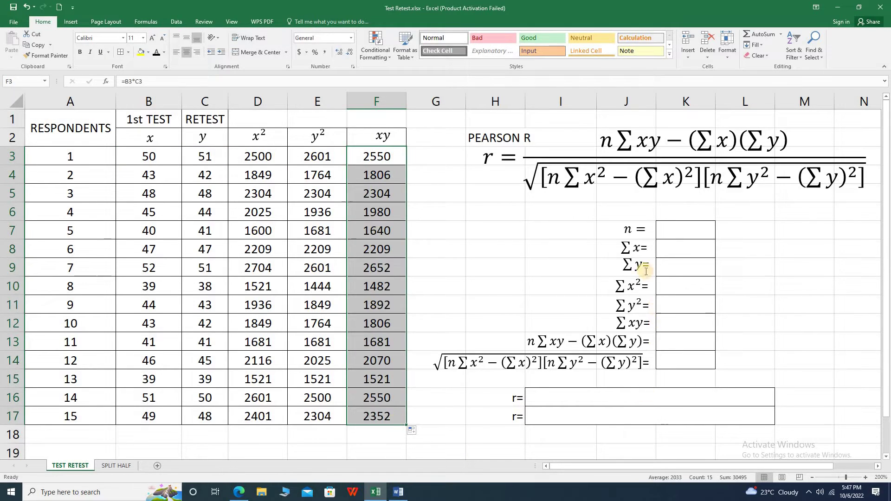
- Total the x column in B18 with =SUM(B3:B17) and fill the formula across to F18
left_click(150, 433)
type("=")
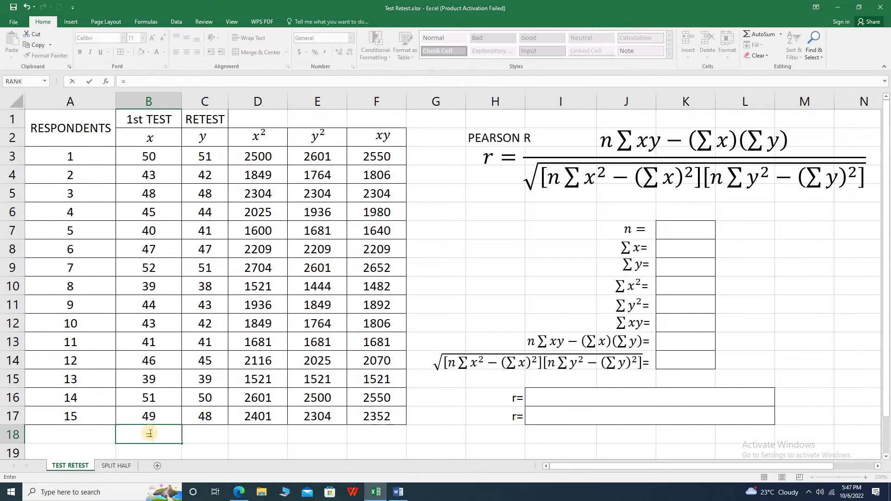
type("SUM(")
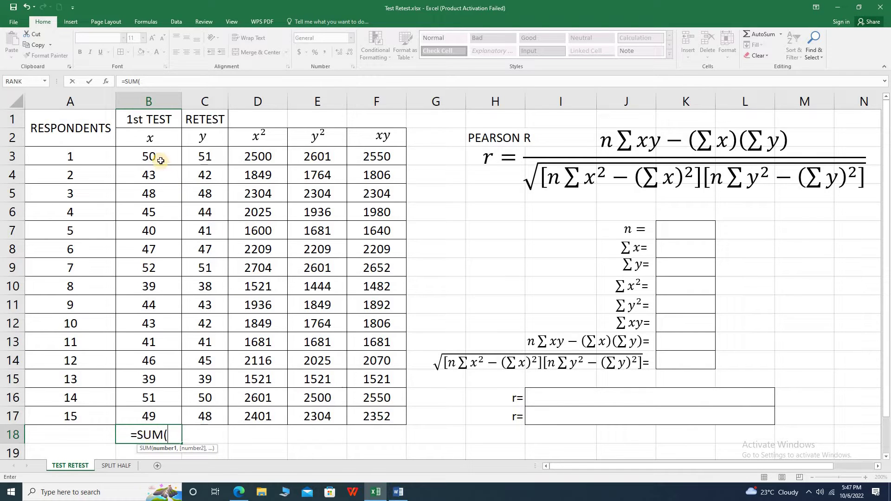
left_click_drag(154, 158, 149, 411)
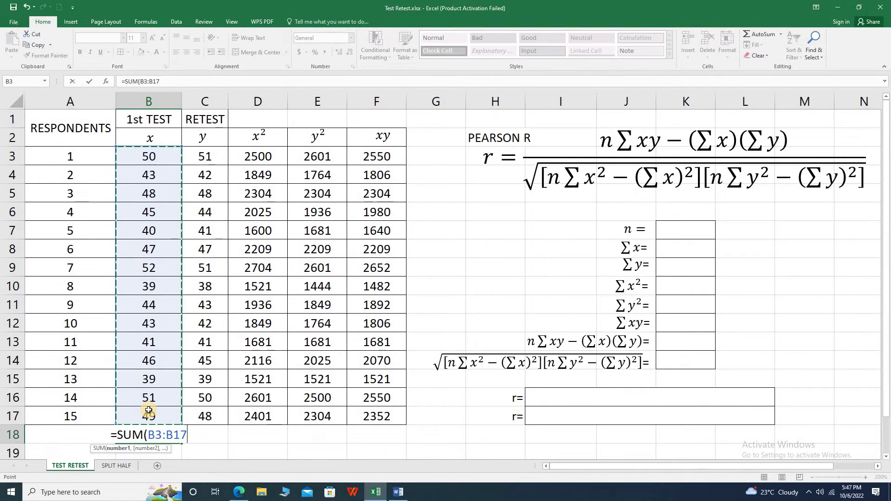
key("Return")
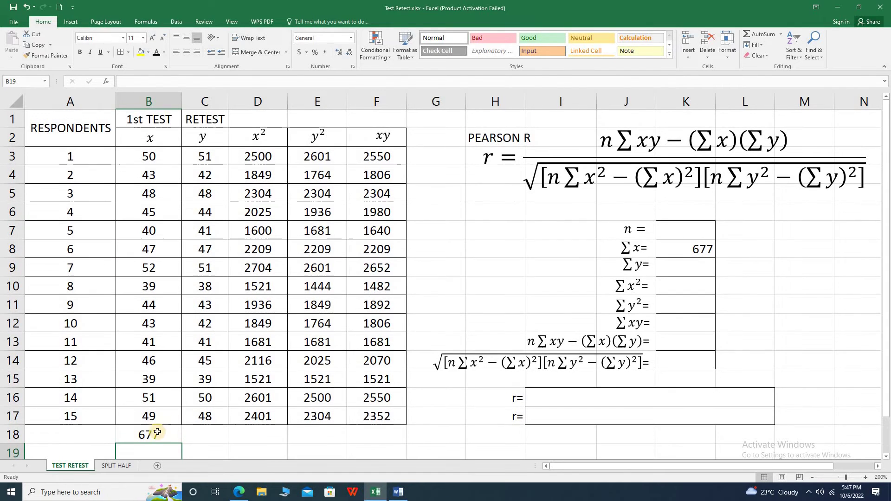
left_click(153, 435)
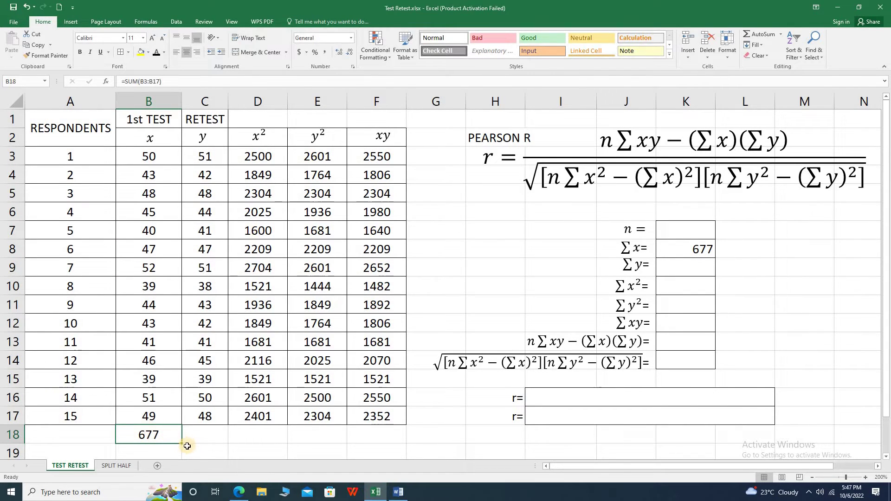
left_click_drag(182, 445, 390, 449)
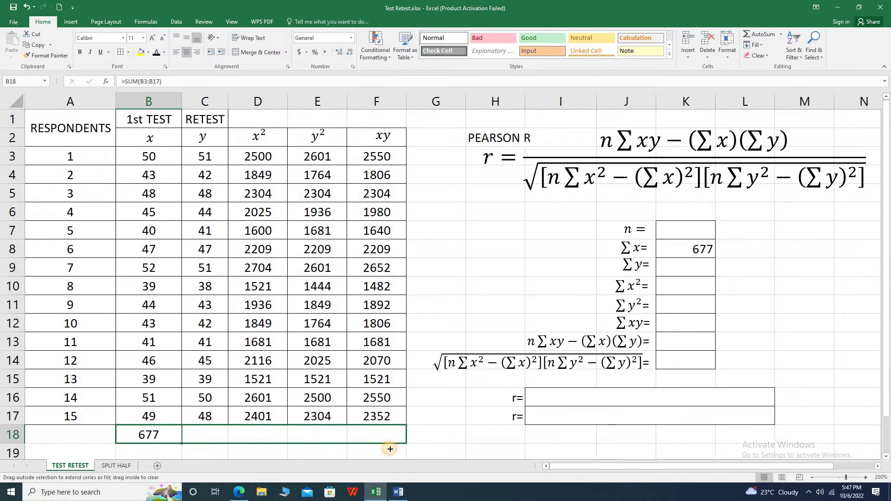
left_click_drag(391, 450, 391, 448)
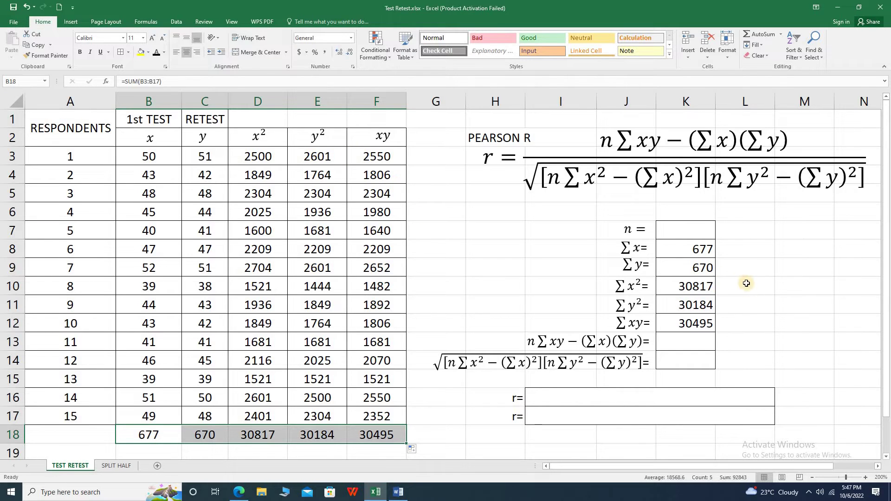
- Enter 15 as the number of respondents n in cell K7
left_click(736, 322)
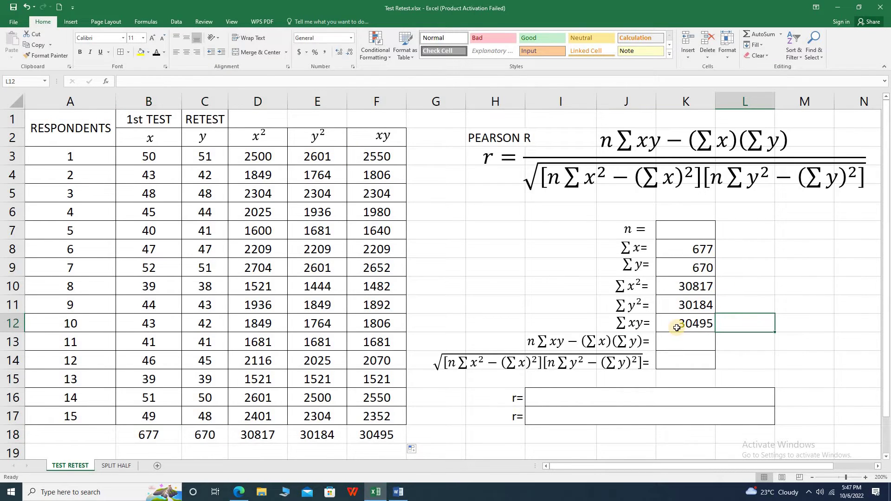
left_click(684, 228)
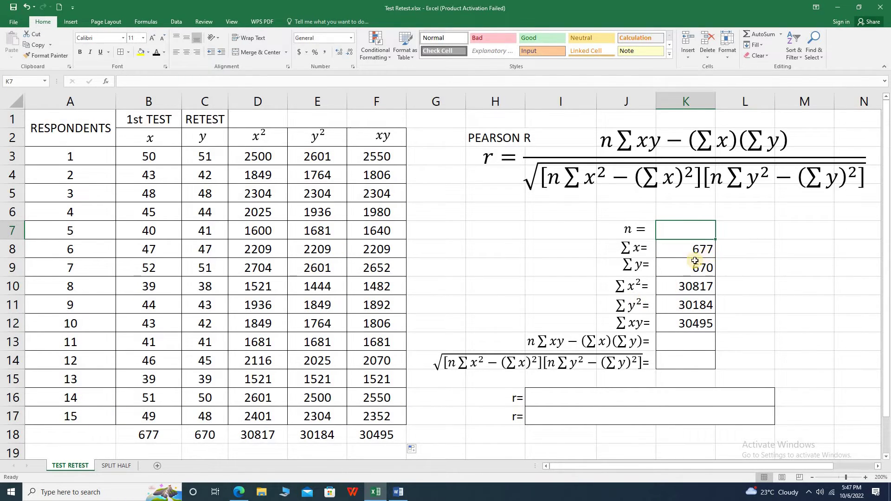
type("15")
key("Return")
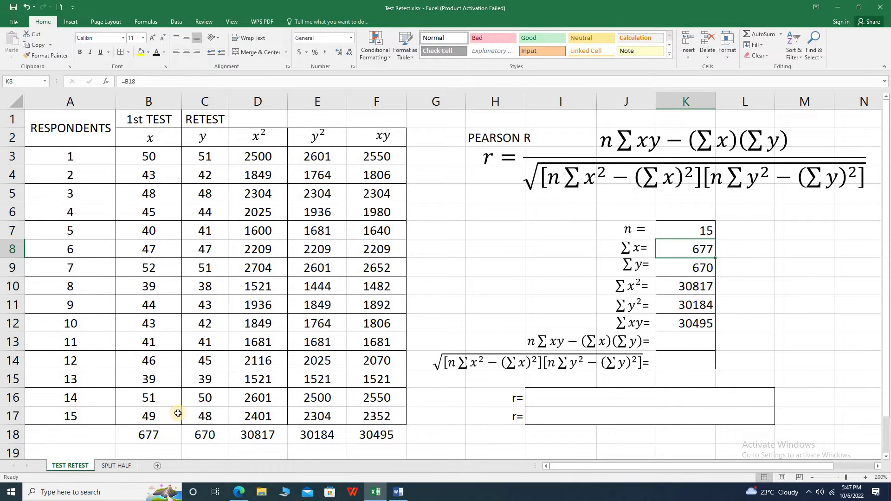
left_click(702, 228)
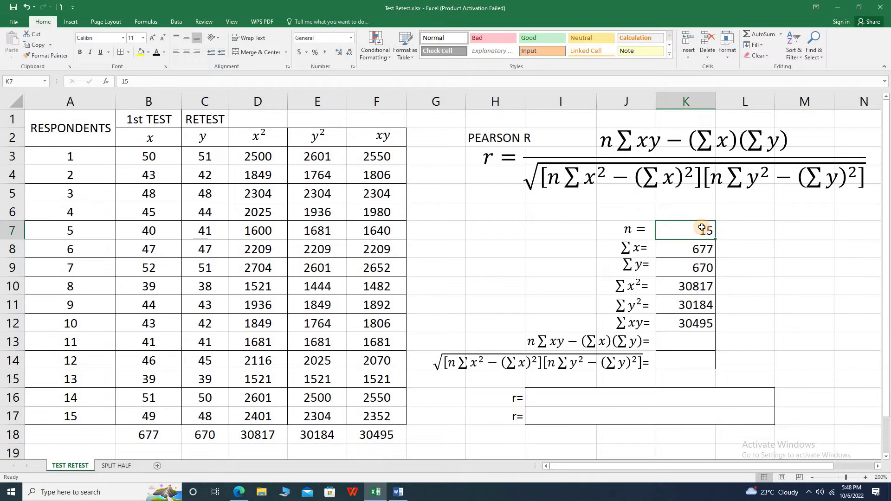
- Compute the Pearson r numerator in K13 with the formula =K7*K12-K8*K9
left_click(662, 345)
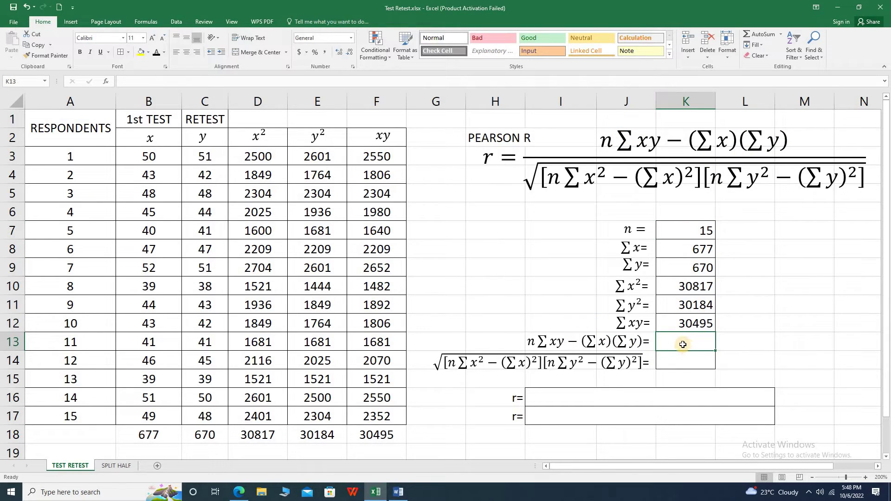
type("=")
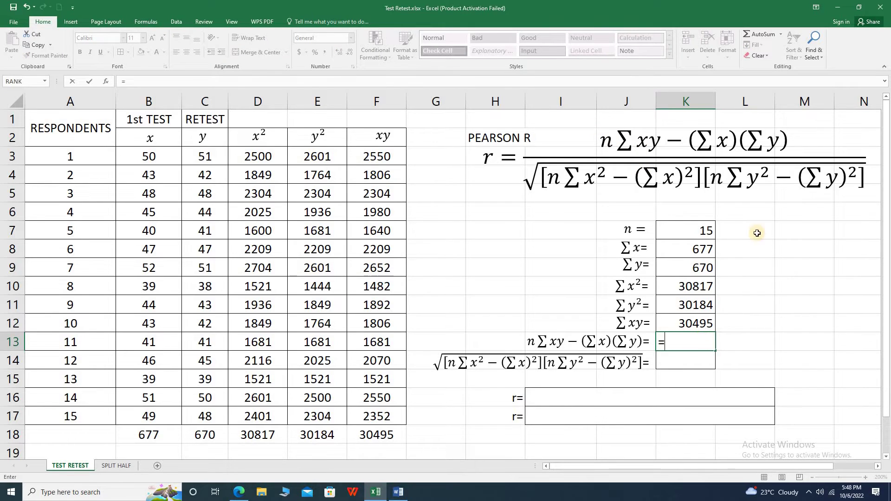
left_click(703, 231)
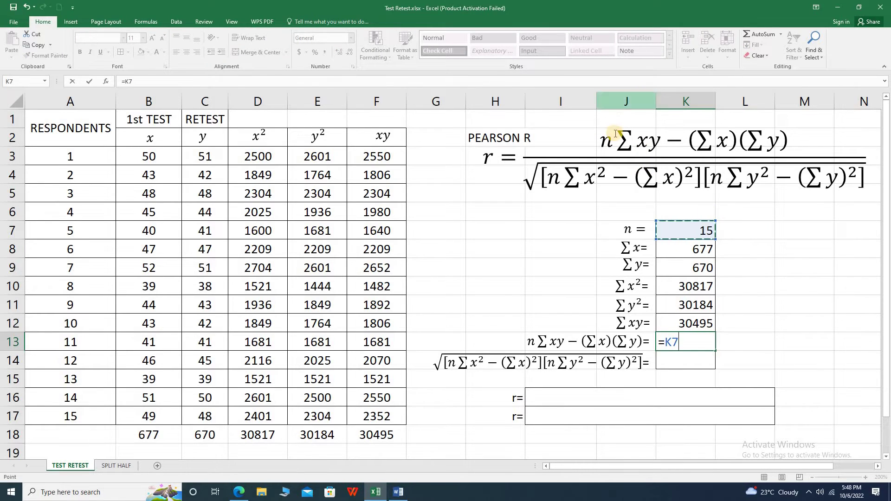
type("*")
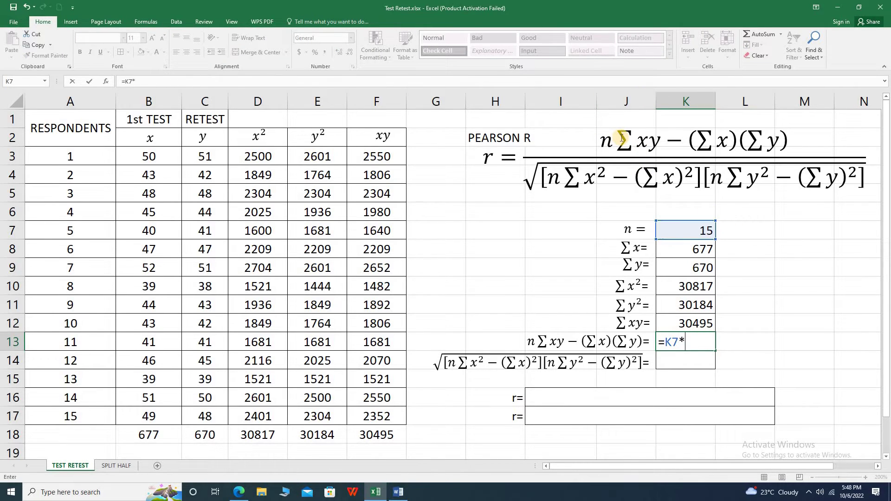
left_click(694, 323)
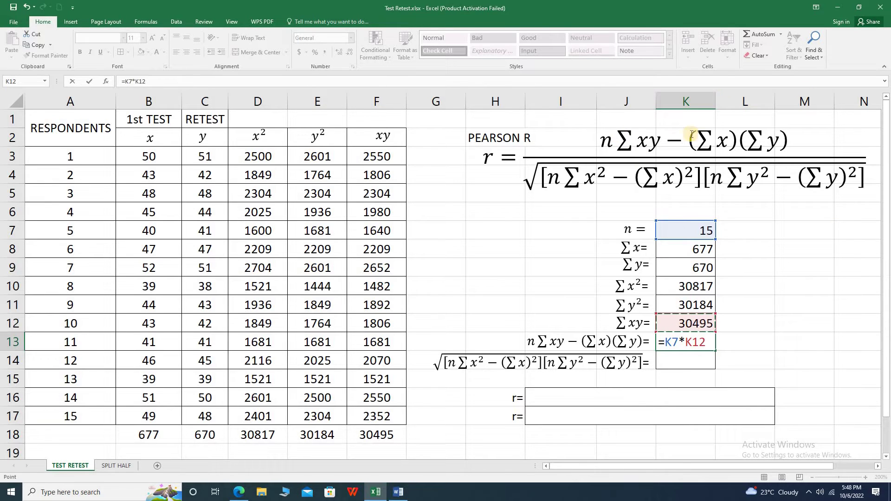
type("-")
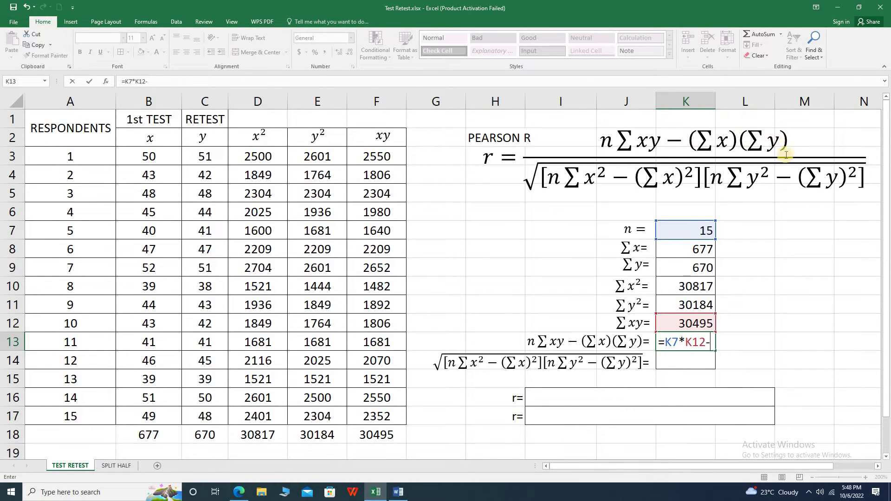
left_click(689, 251)
type("*")
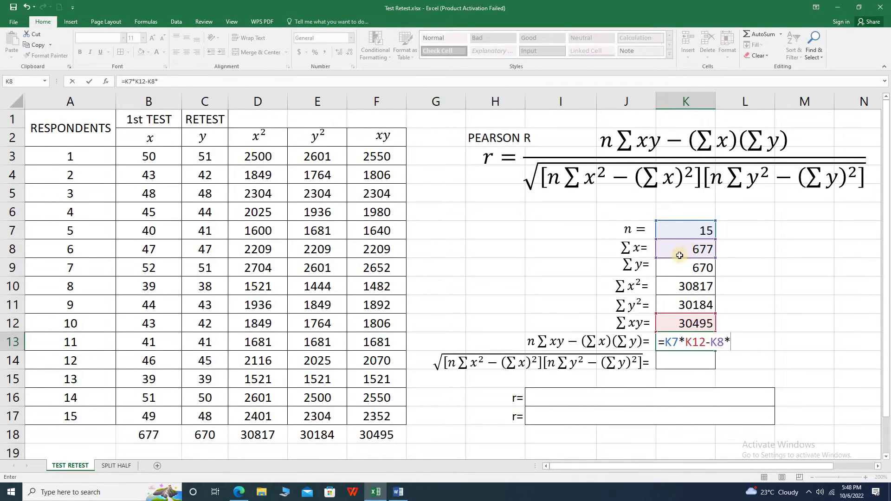
left_click(686, 265)
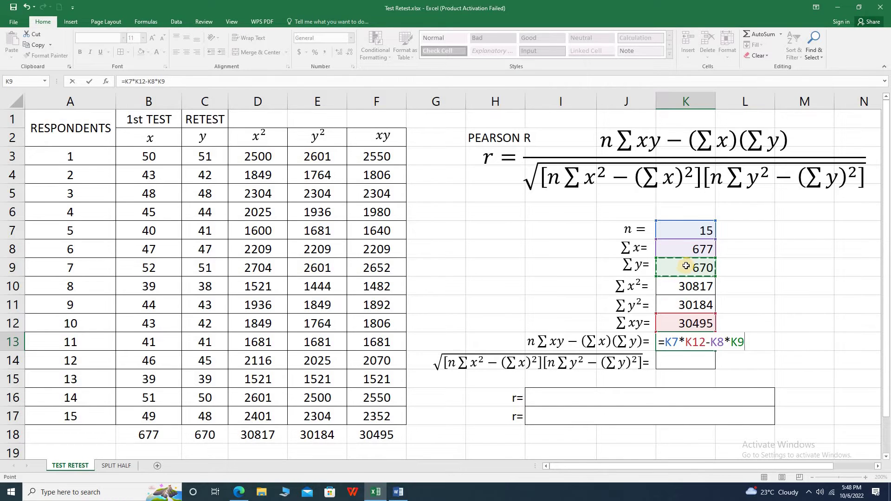
key("Return")
left_click(682, 343)
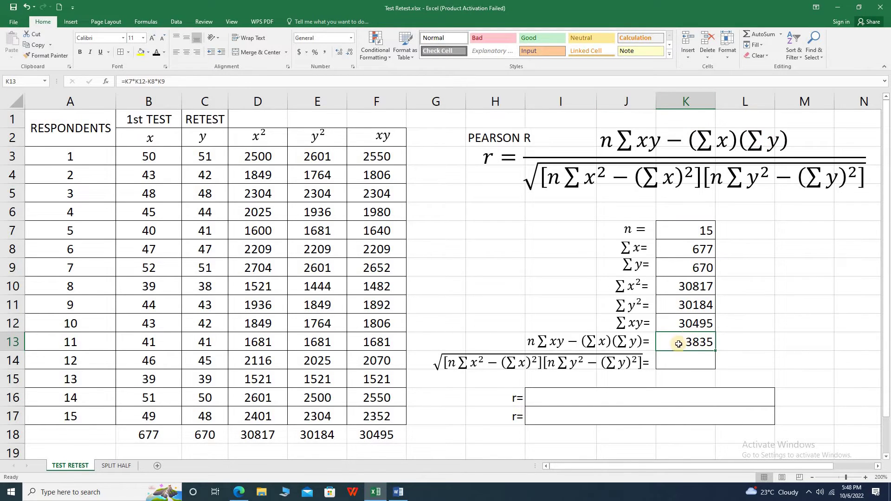
- Start the Pearson r denominator in K14 as =SQRT(()*()), leaving both inner bracket pairs empty
left_click(697, 366)
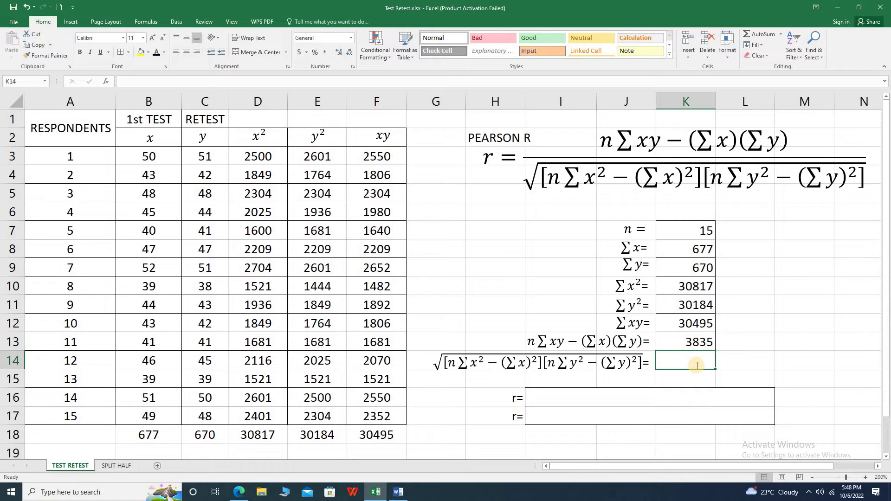
type("=SQ")
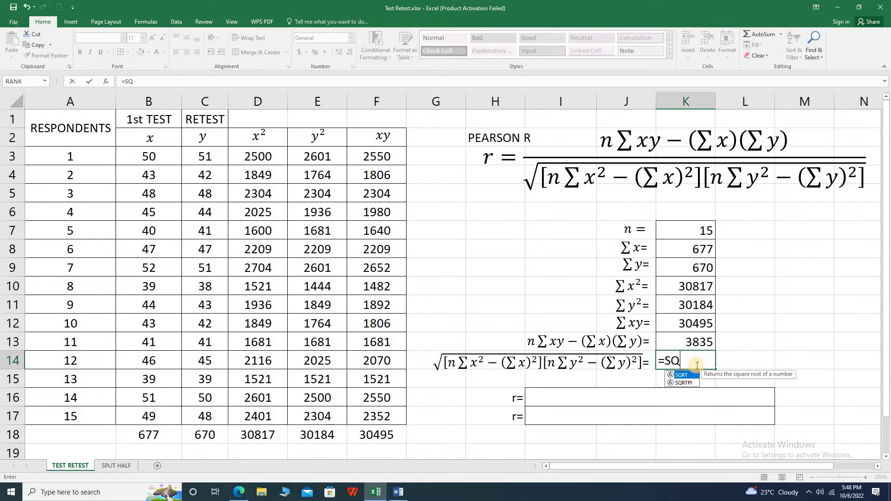
type("RT()")
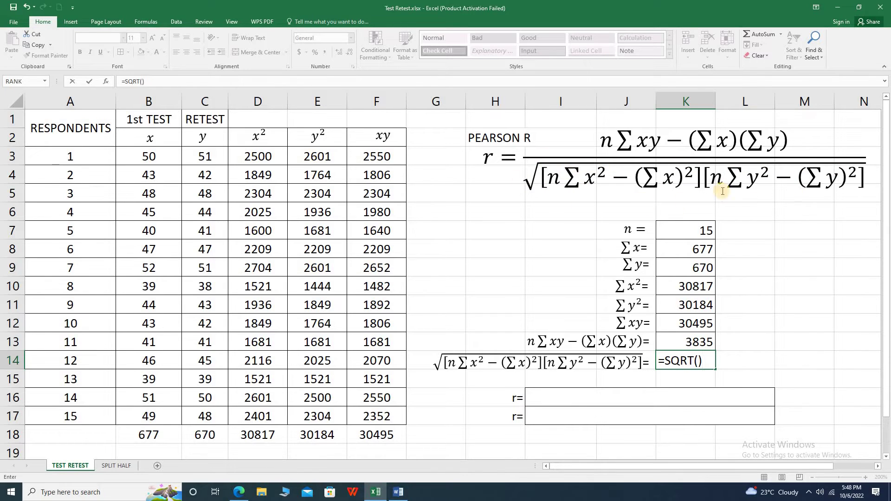
left_click(696, 366)
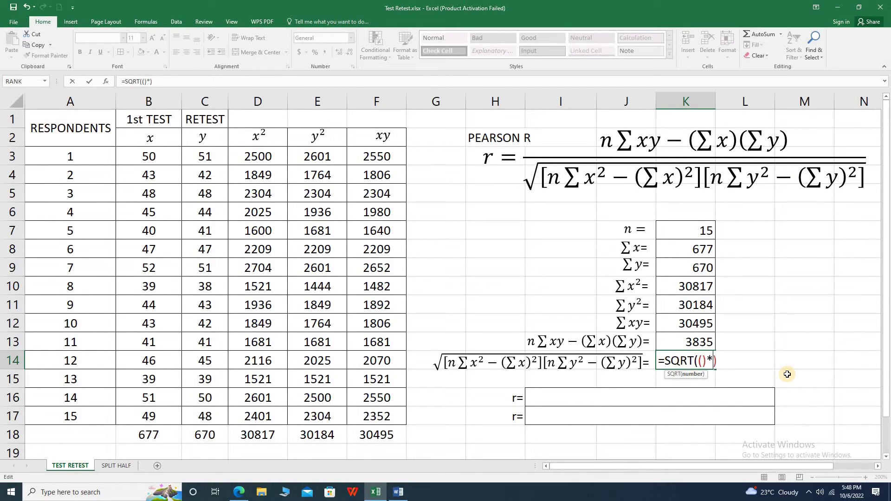
left_click(703, 366)
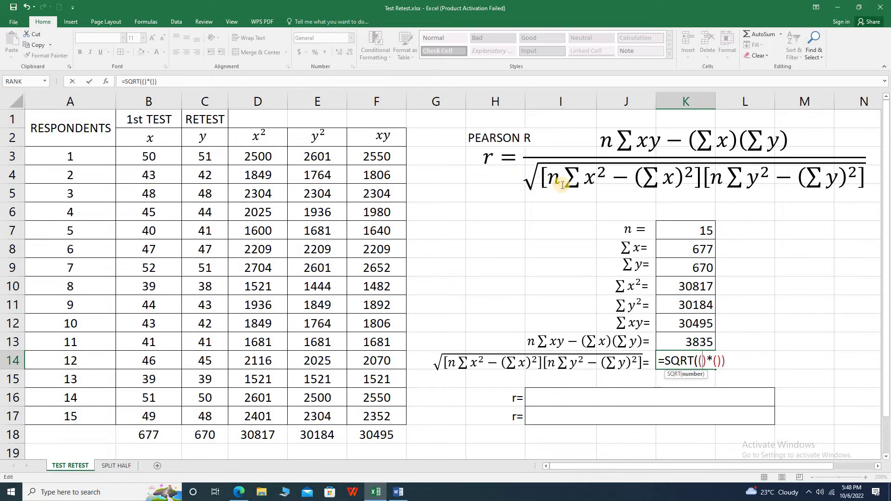
- Fill the first inner brackets of the K14 formula with the x part, K7*K10-K8*K8
left_click(687, 227)
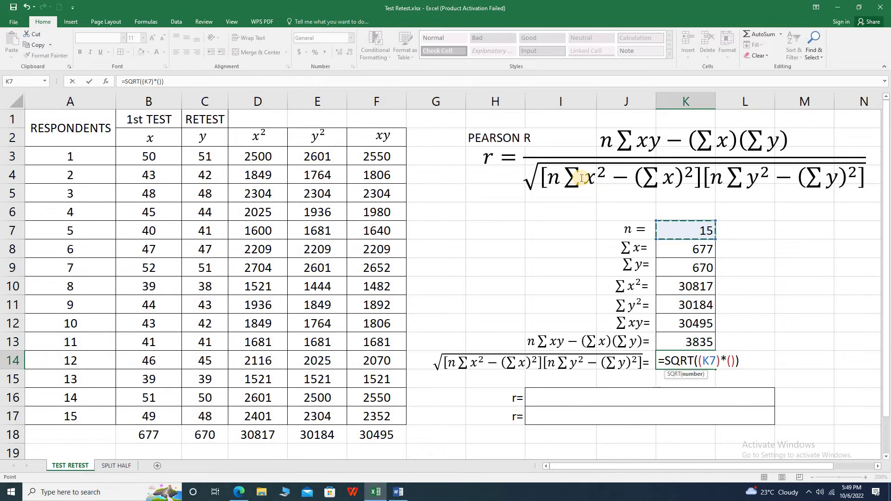
type("*")
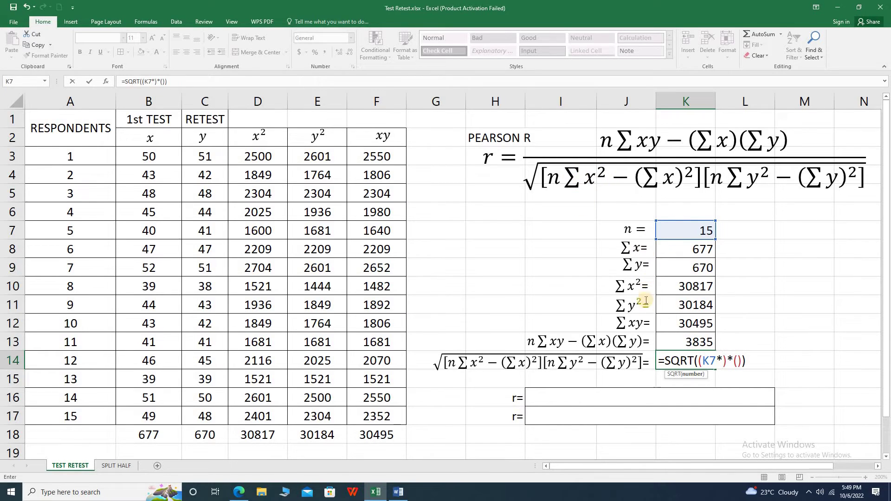
left_click(686, 286)
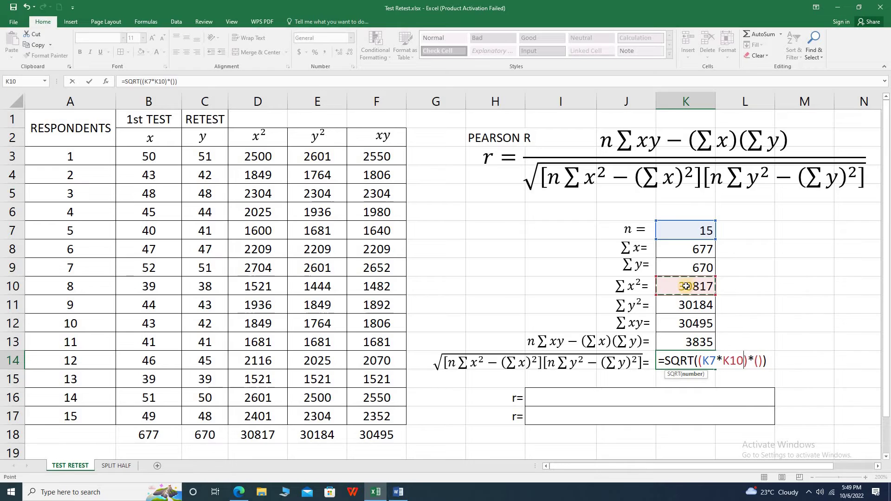
type("-")
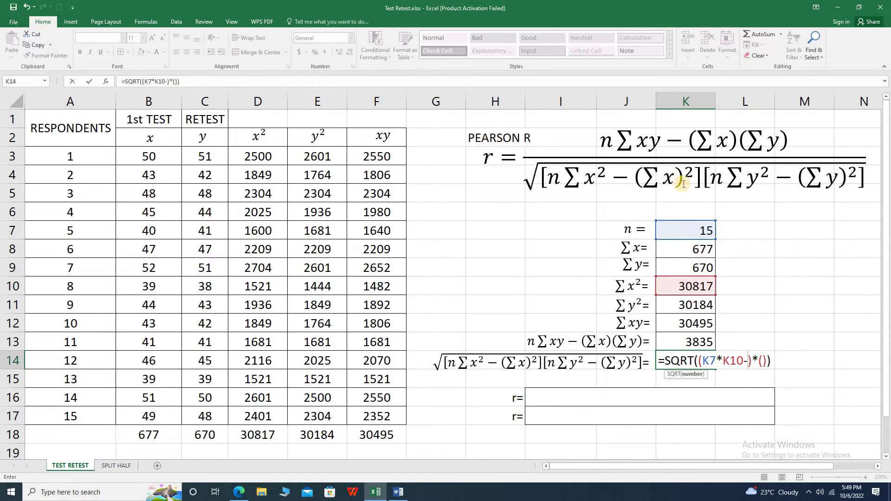
left_click(687, 250)
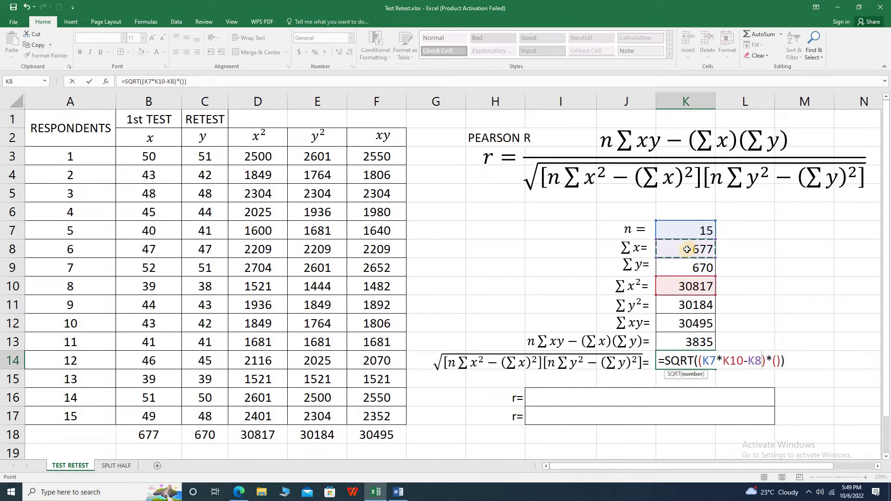
type("*")
left_click(687, 250)
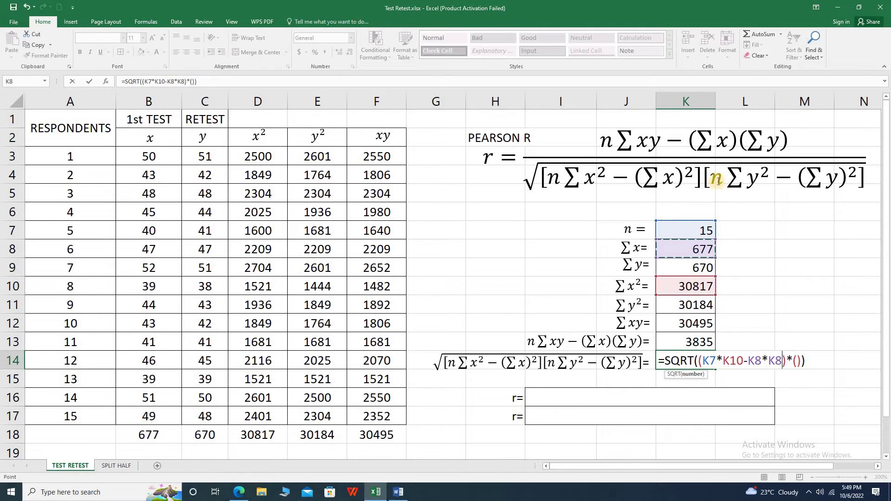
- Fill the second inner brackets of the K14 formula with the y part, K7*K11-K9*K9, and commit the formula
left_click(797, 361)
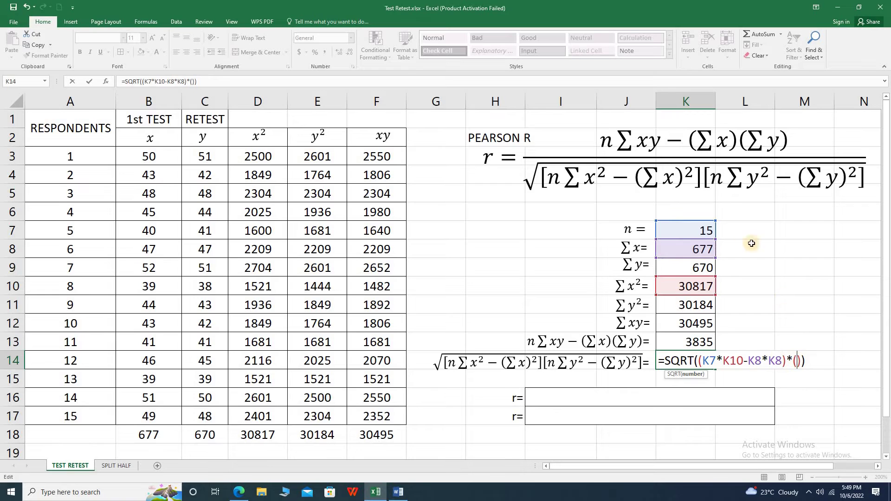
left_click(697, 228)
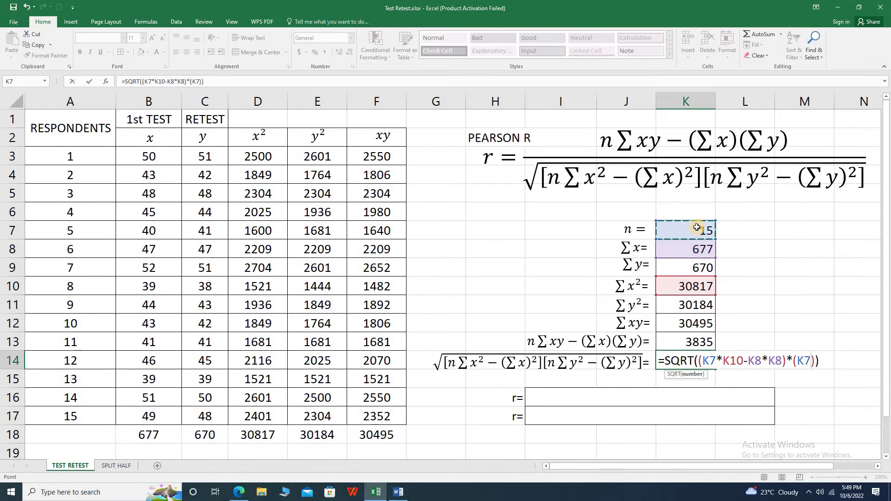
type("*")
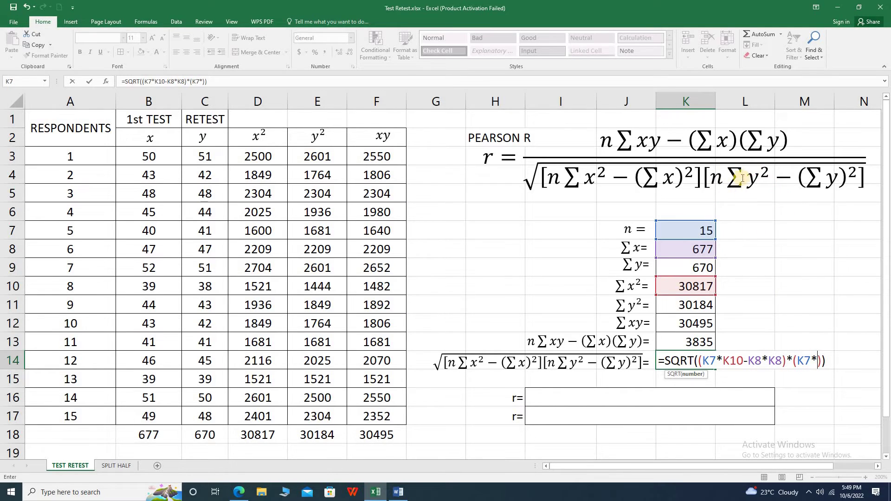
left_click(689, 305)
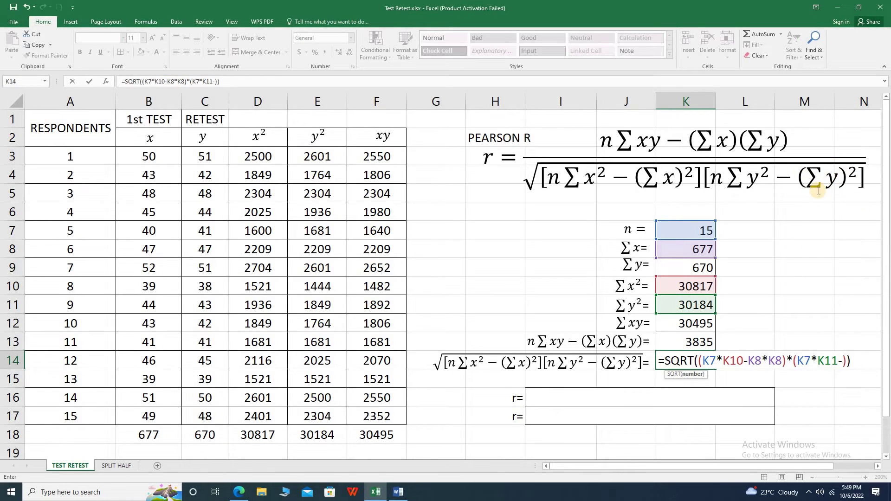
left_click(696, 264)
type("*")
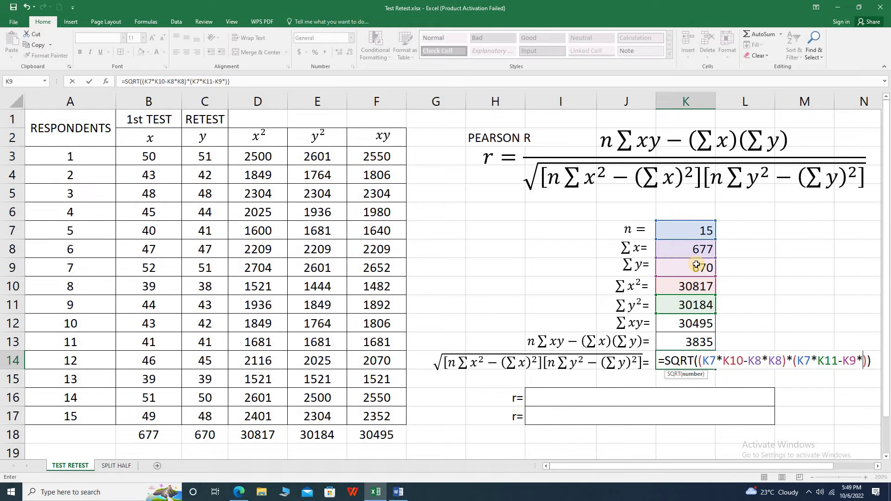
left_click(696, 264)
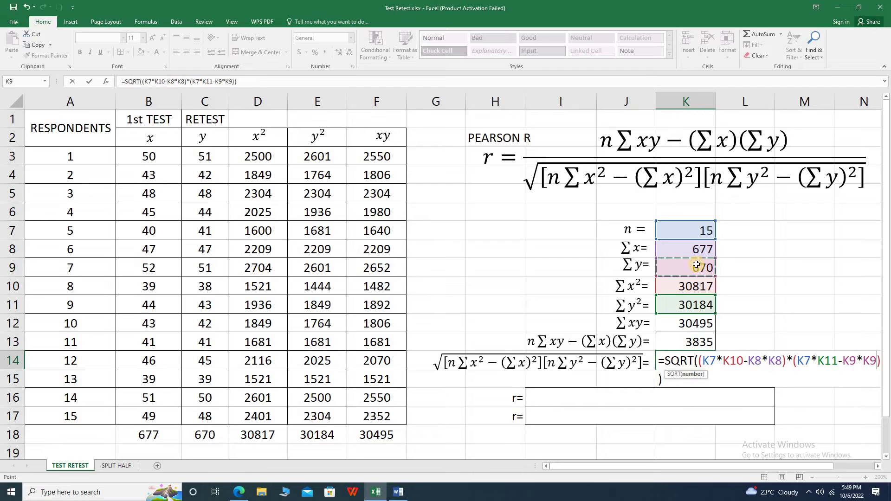
key("Return")
left_click(700, 362)
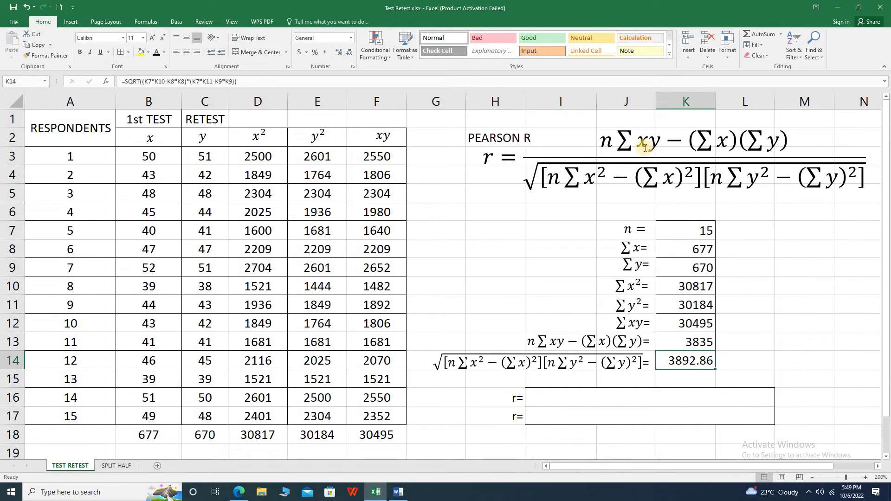
- Compute Pearson r in I16 by dividing the numerator by the denominator with =K13/K14
left_click(628, 399)
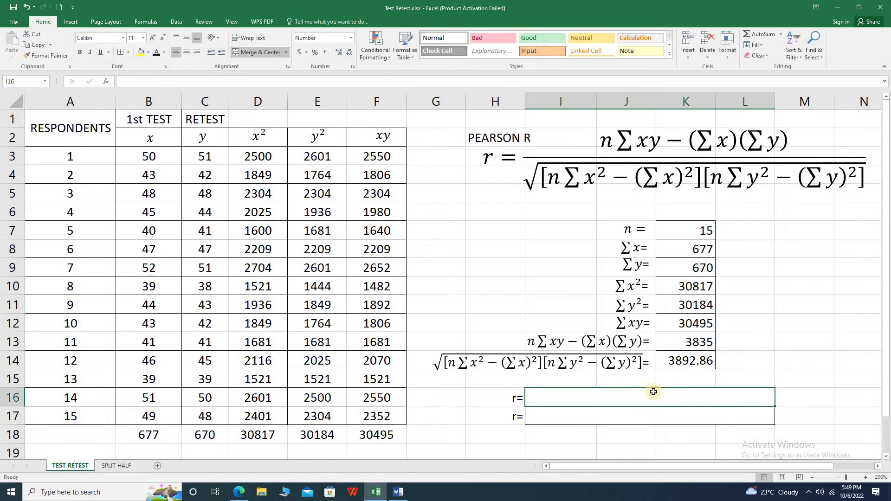
type("=")
left_click(693, 346)
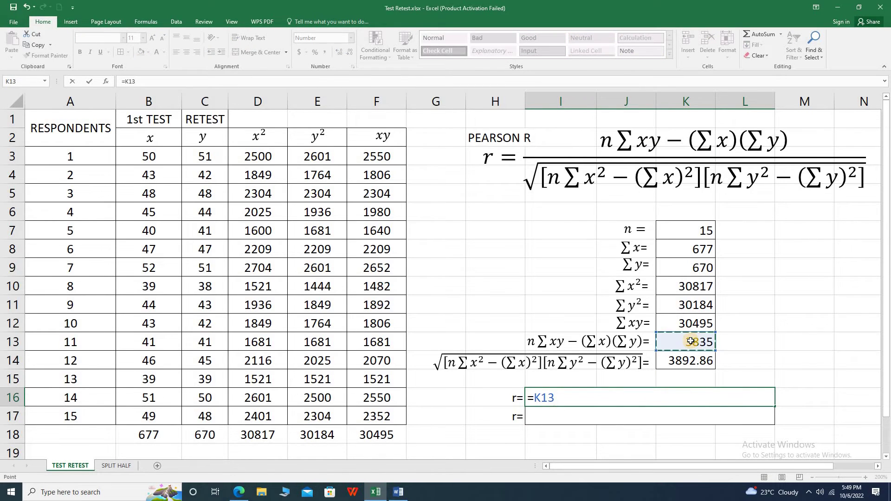
type("/")
left_click(682, 366)
key("Return")
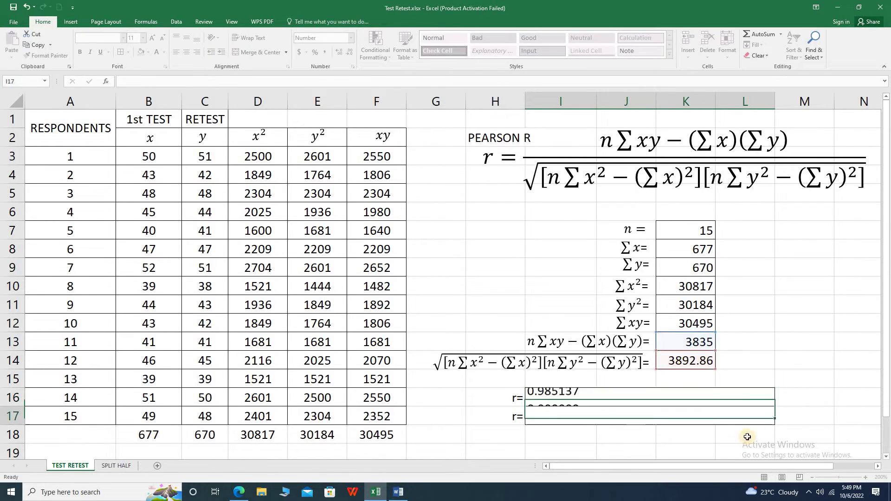
left_click(598, 398)
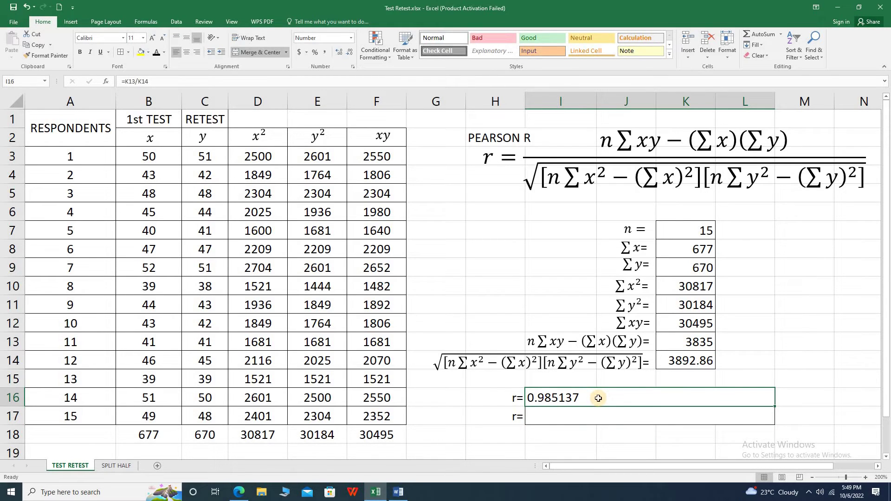
- Compute r a second way in I17 with the function =CORREL(B3:B17,C3:C17)
left_click(616, 420)
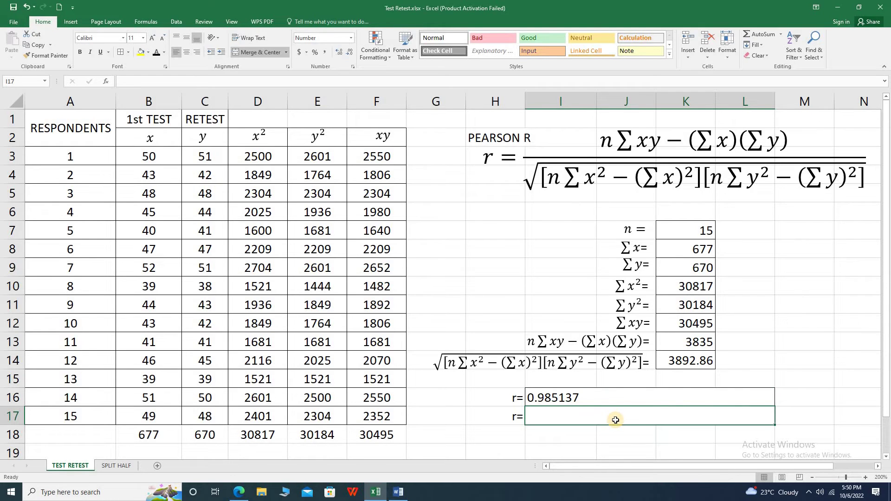
type("=CORR")
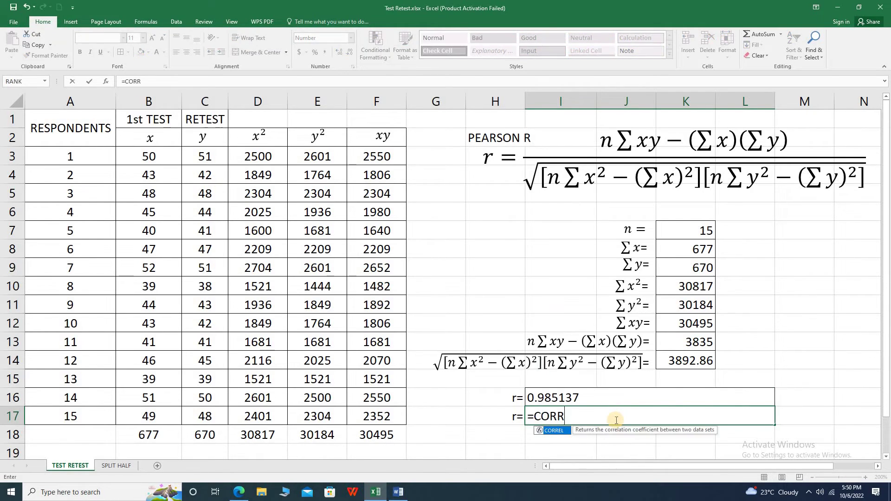
type("EL(")
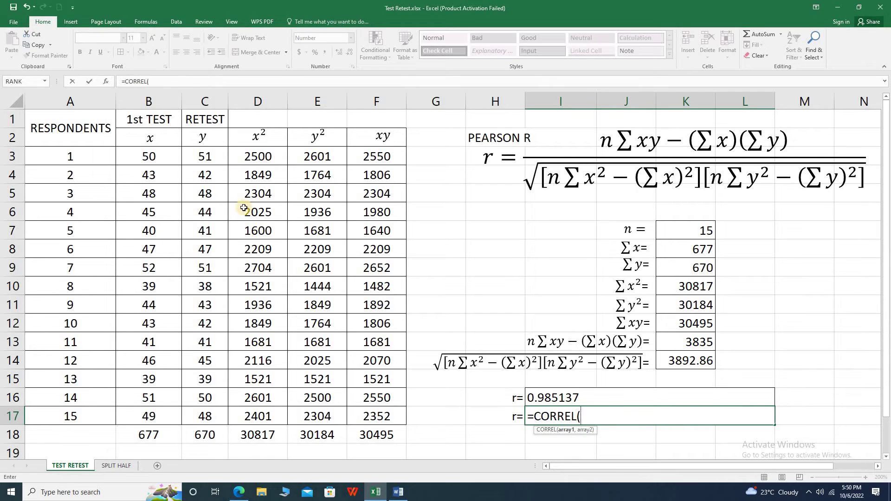
left_click_drag(166, 158, 160, 411)
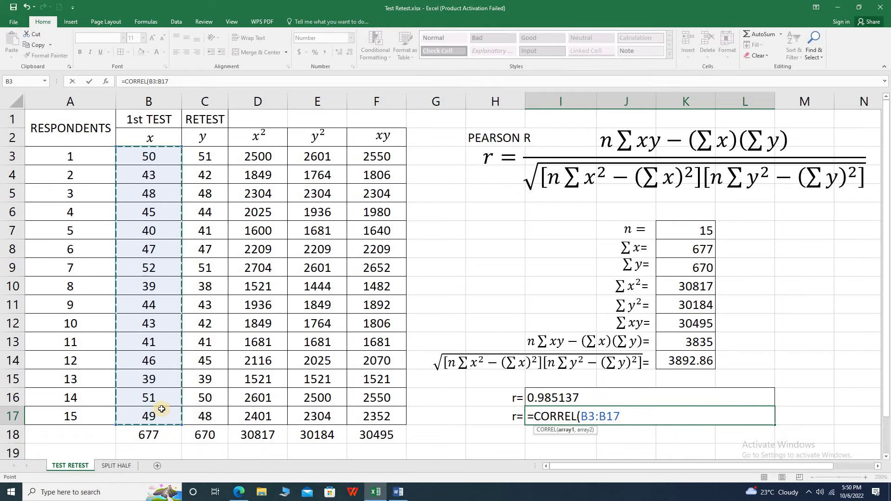
type(",")
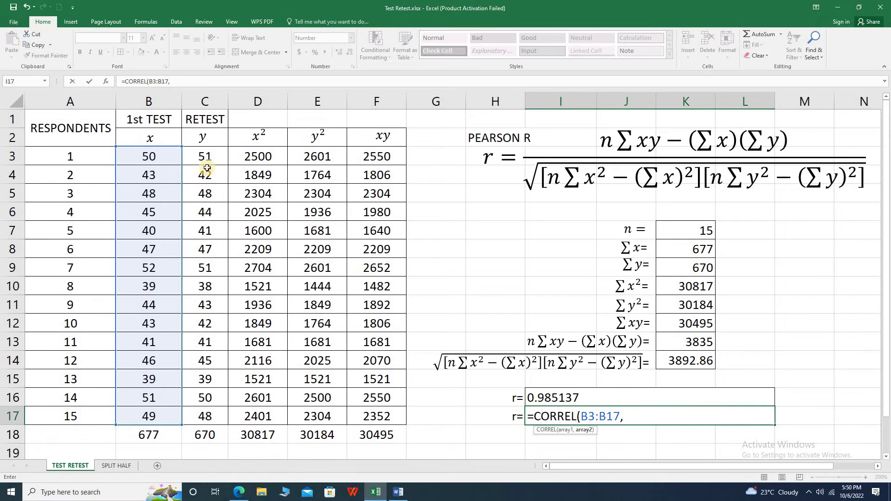
left_click_drag(205, 157, 204, 415)
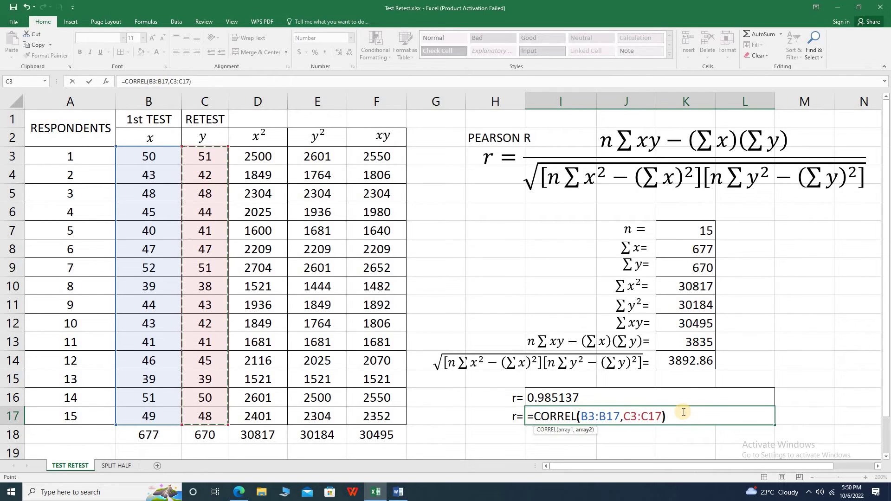
left_click(631, 413)
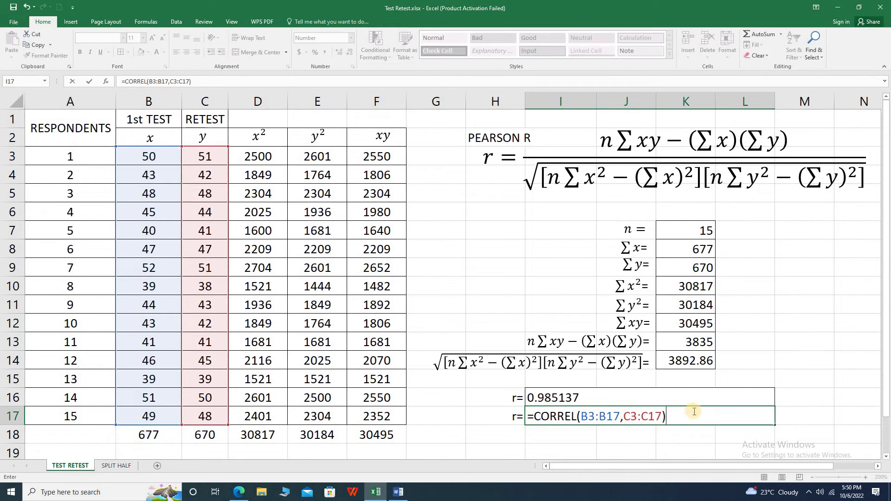
key("Return")
left_click(582, 424)
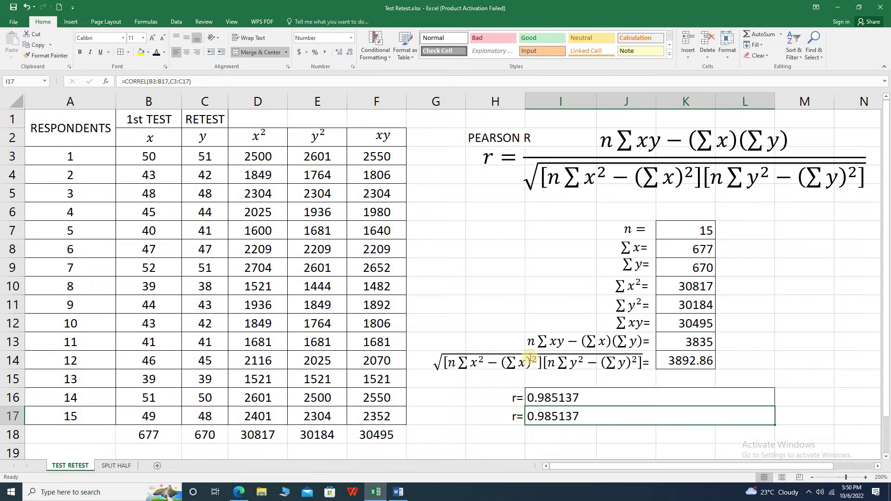
- Switch to the SPLIT HALF sheet and highlight the ODD # scores in B3:B17
left_click(99, 467)
left_click(106, 466)
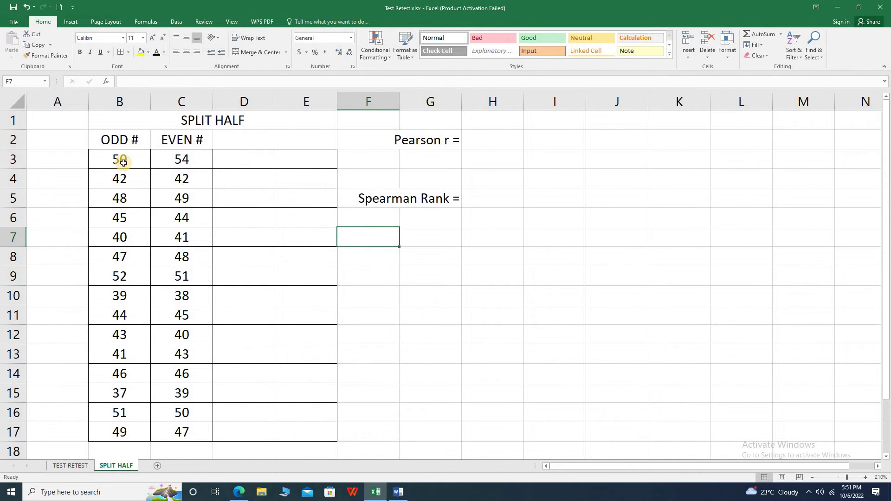
left_click(123, 157)
left_click_drag(123, 160, 124, 431)
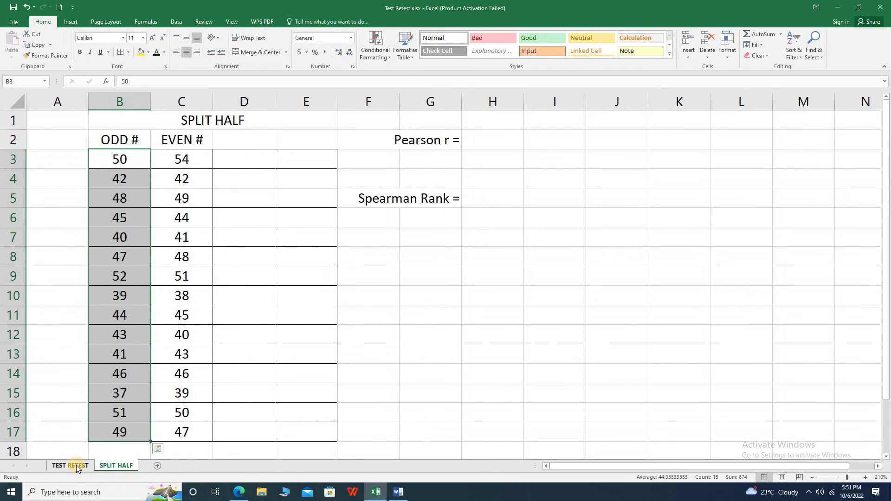
- Compute Pearson r for the split-half scores in H2 with =CORREL(B3:B17,C3:C17)
left_click(493, 143)
type("=")
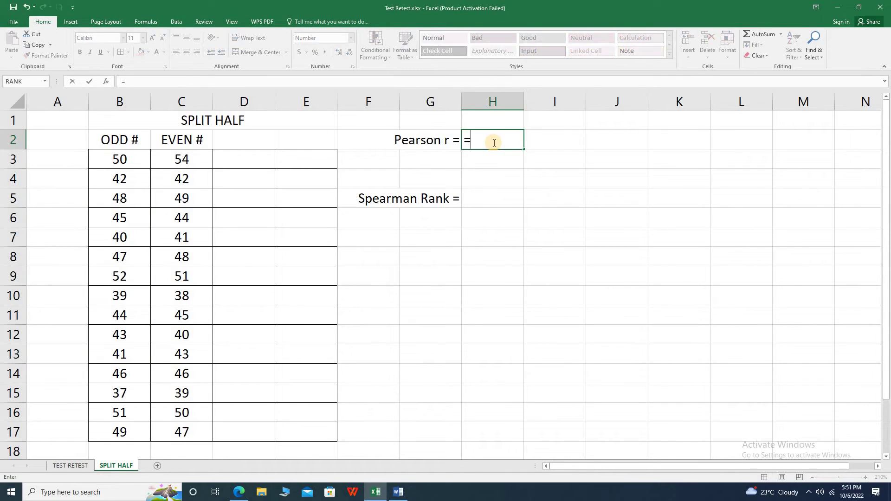
type("CORREL")
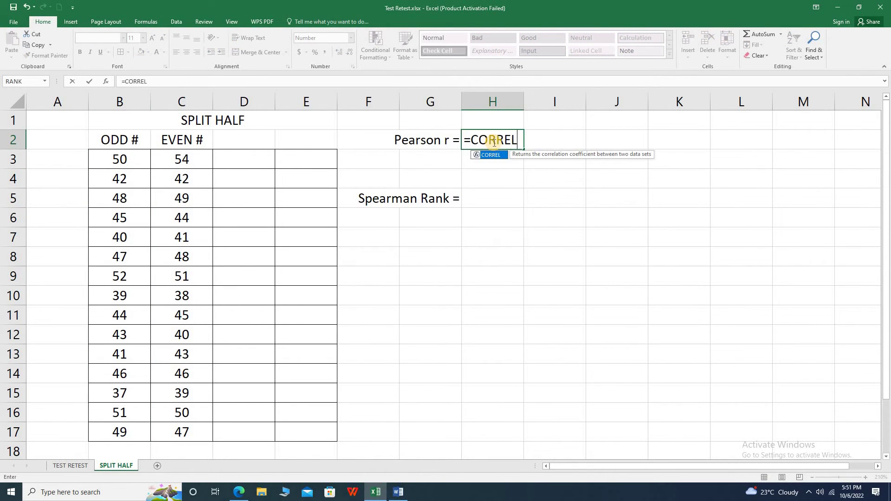
type("(")
left_click_drag(119, 159, 95, 433)
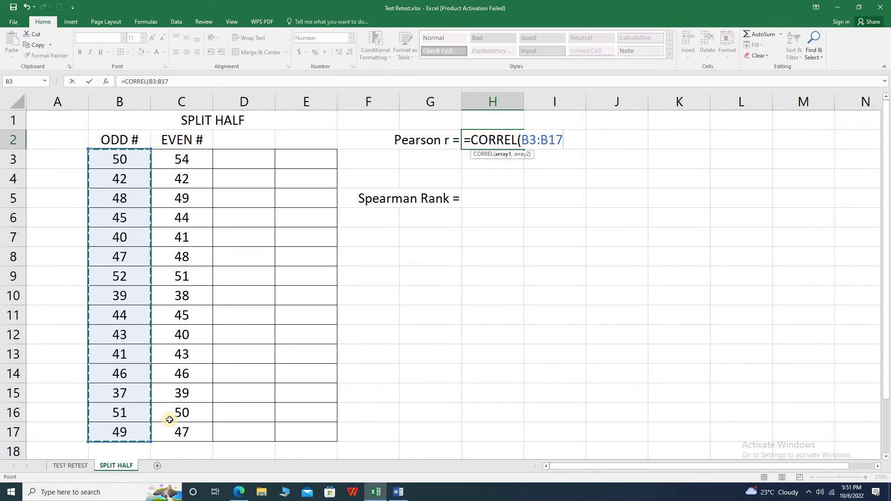
type(",")
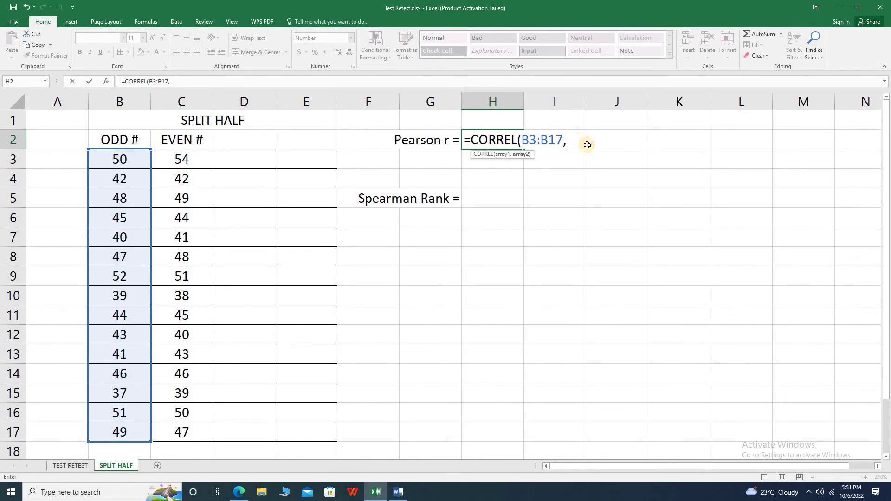
left_click_drag(197, 163, 185, 434)
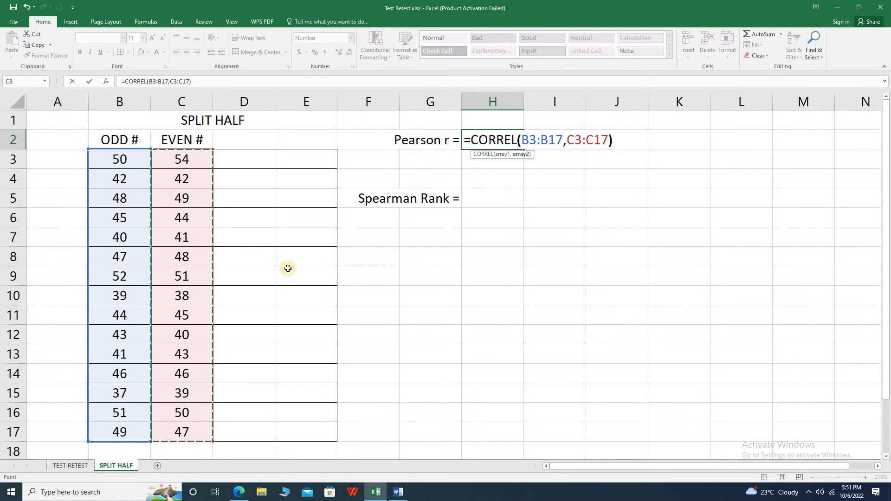
key("Return")
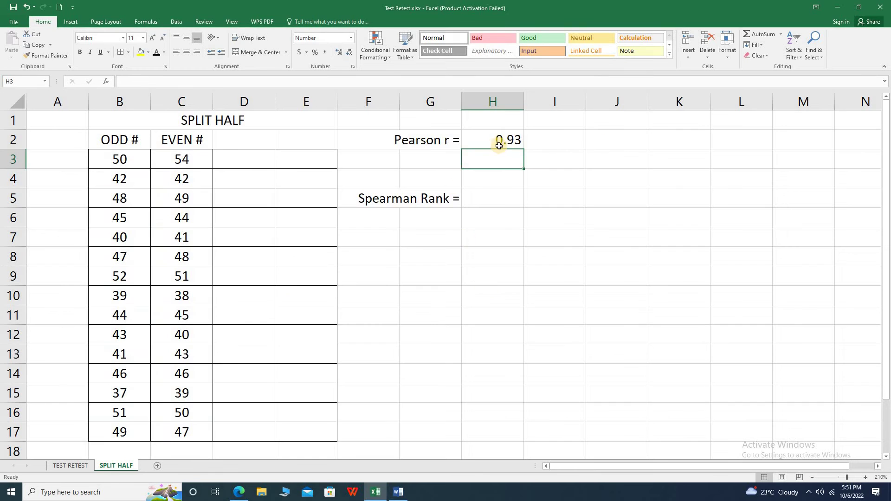
- Show the Pearson r result in H2 with five decimal places
left_click(499, 145)
left_click(339, 52)
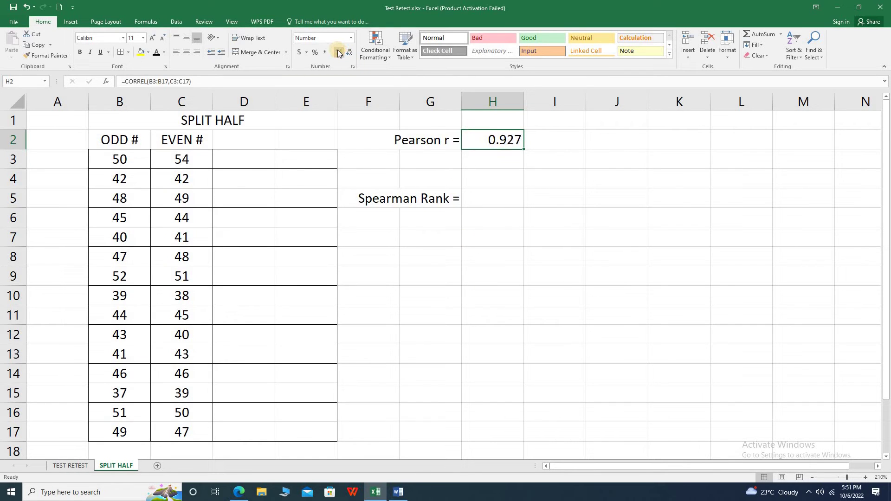
left_click(338, 52)
left_click(340, 52)
left_click(492, 200)
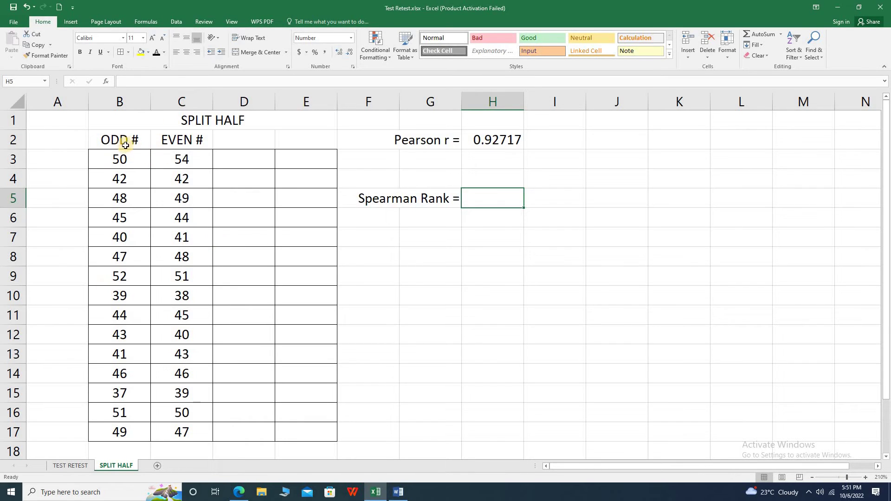
- Begin a ranking formula for the first ODD # score in D3 with =RANK(B3,B3:B17
left_click(261, 160)
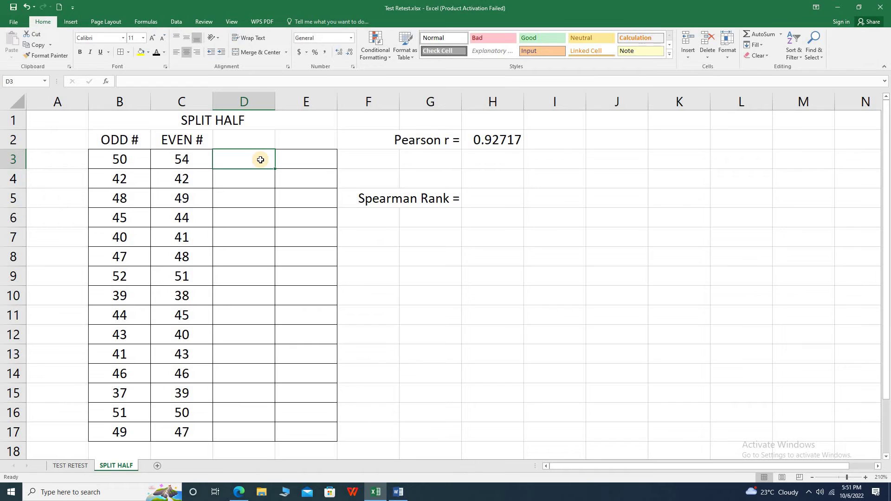
type("=")
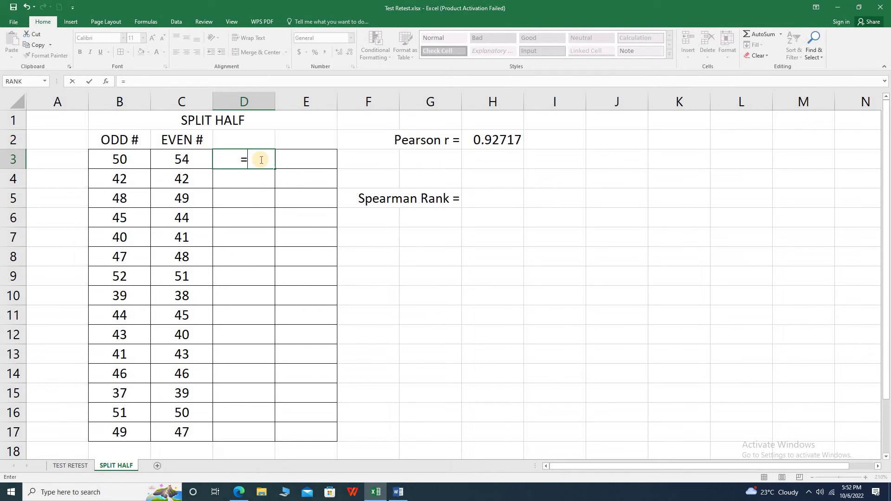
type("RANK(")
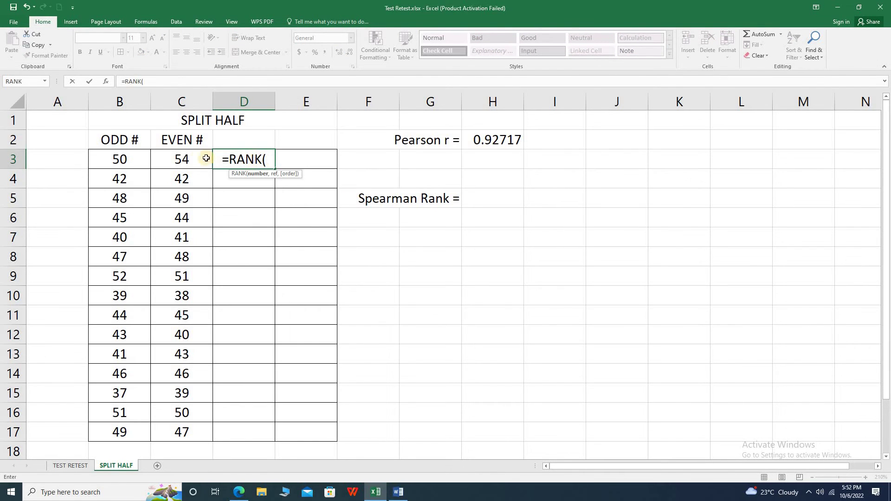
left_click(119, 160)
type(",")
left_click_drag(120, 160, 120, 426)
- Make the D3 formula's range absolute as $B$3:$B$17, add order 0, and commit =RANK(B3,$B$3:$B$17,0)
double_click(263, 160)
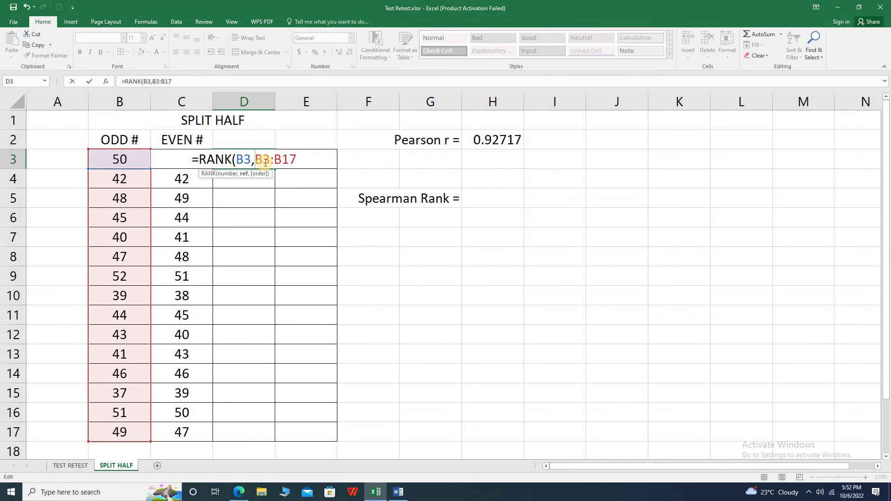
type("$")
key("Right")
type("$")
key("Right")
key("Right")
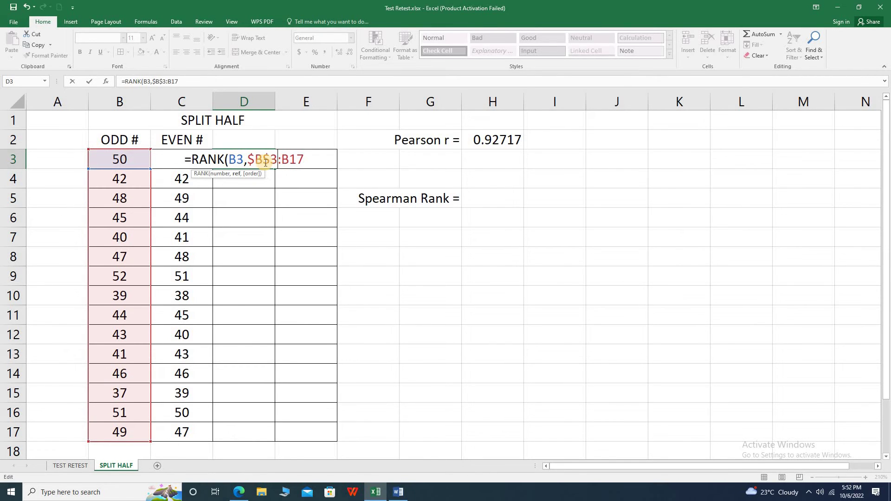
type("$")
key("Right")
type("$")
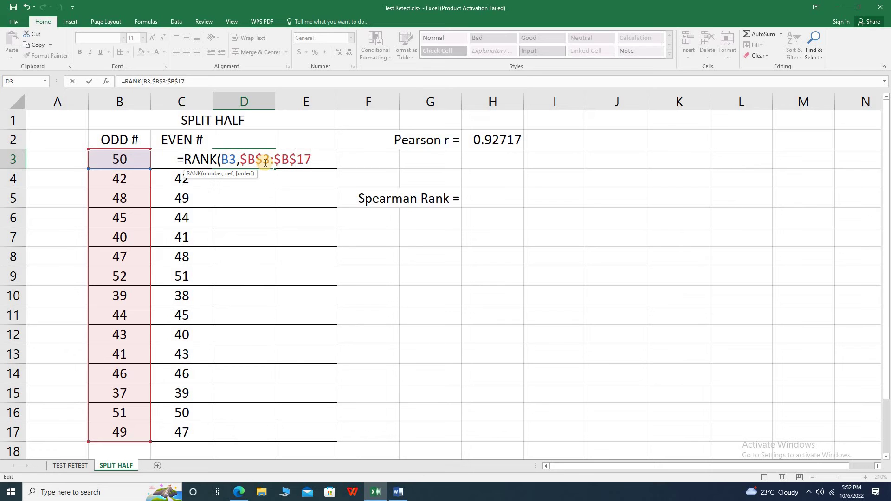
key("Right")
key("Right")
type(",0)")
key("Return")
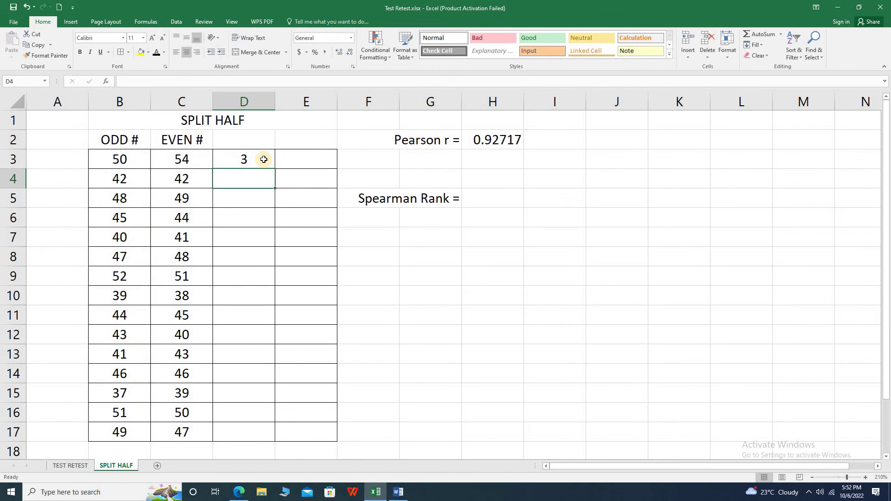
- Fill the D3 rank formula down to D17 and title the column RANK a in D2
left_click(264, 159)
double_click(274, 169)
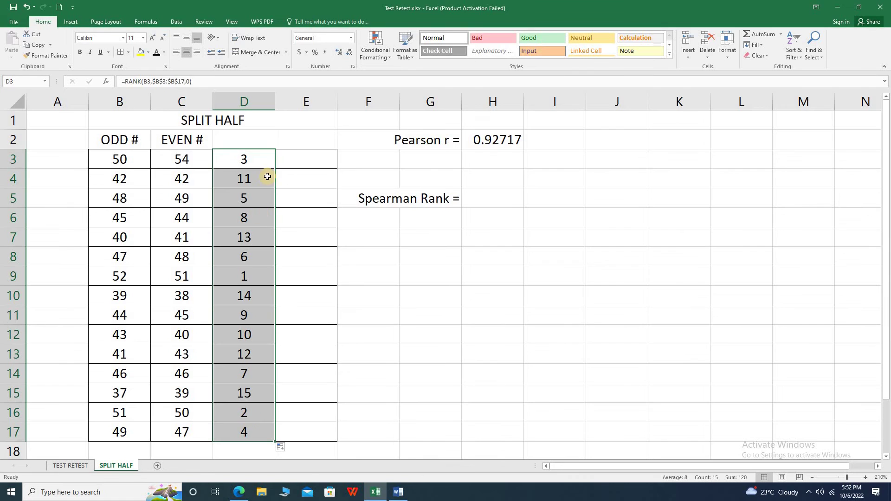
left_click(256, 143)
type("R")
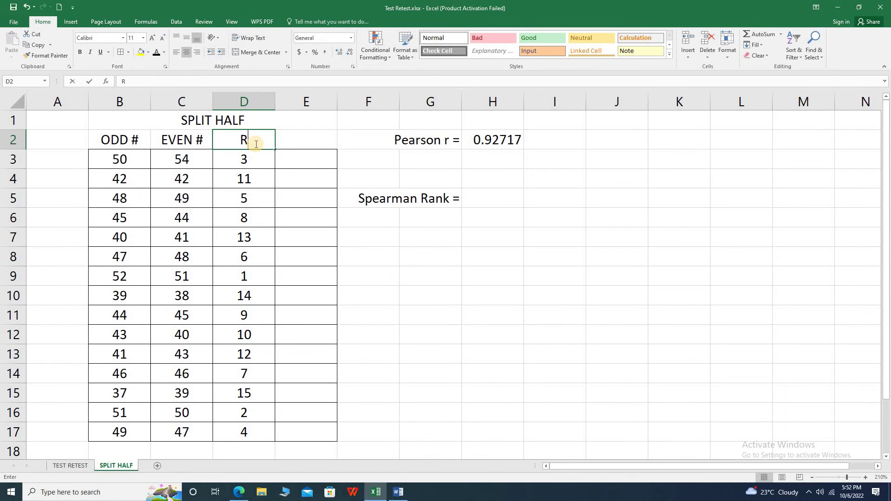
type("ANK a")
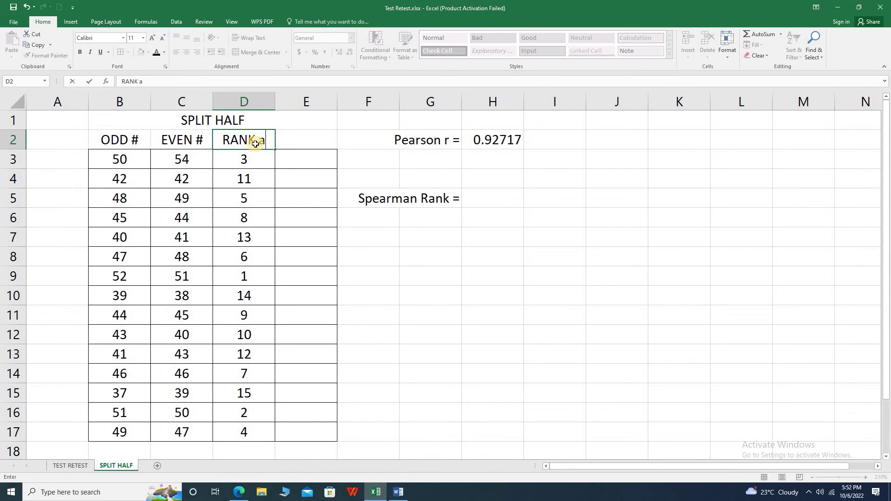
key("Return")
- Title the column for the EVEN # ranks RANK b in E2
left_click(310, 140)
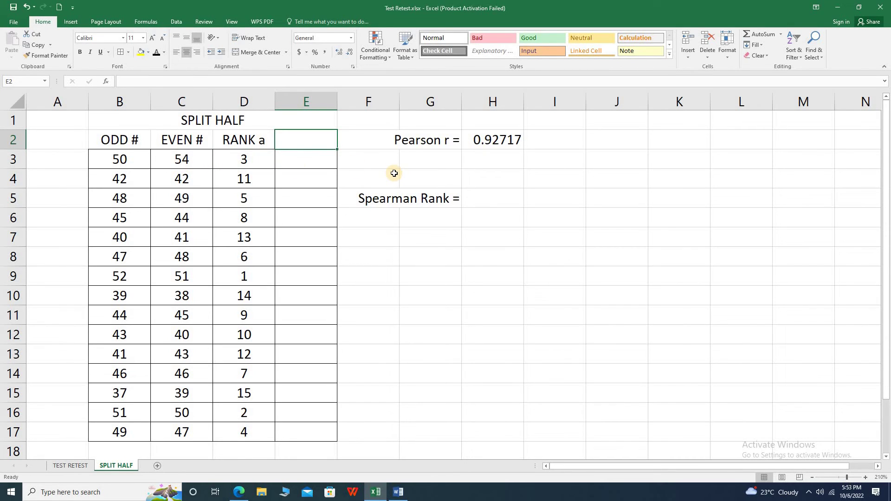
type("RANK B")
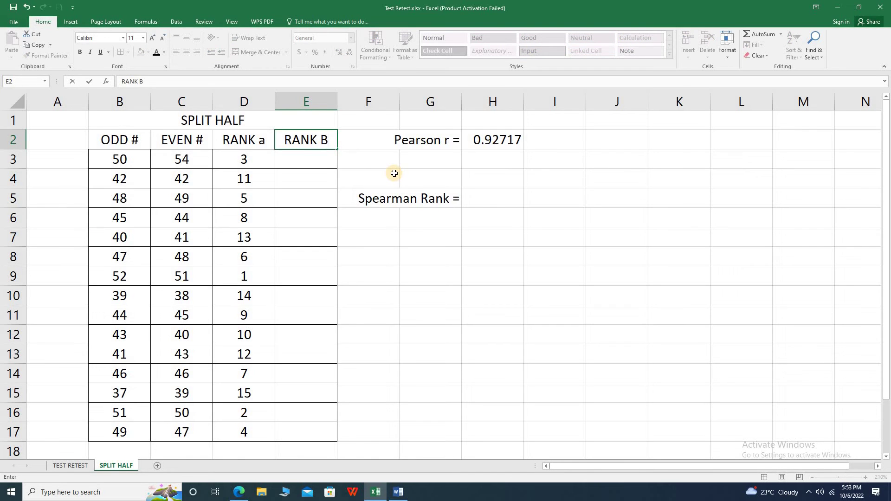
key("BackSpace")
type("b")
key("Return")
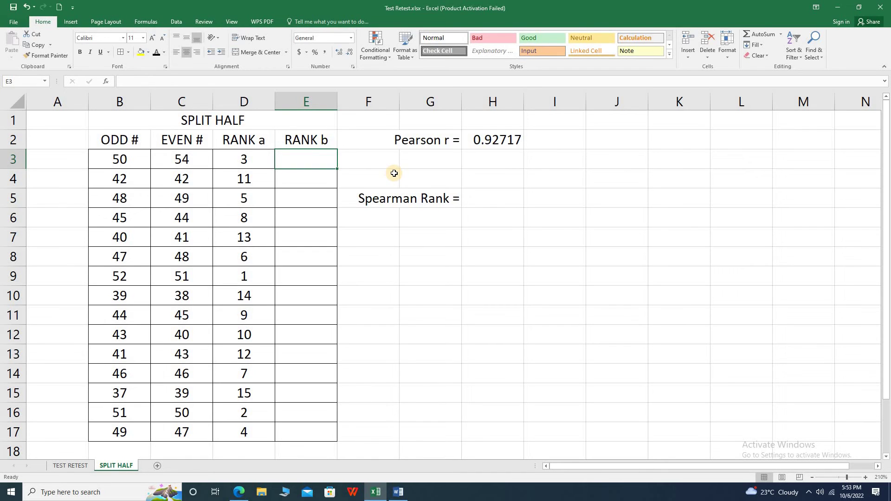
- Begin a ranking formula for the first EVEN # score in E3 with =rank(C3,C3:C17
type("=rank(")
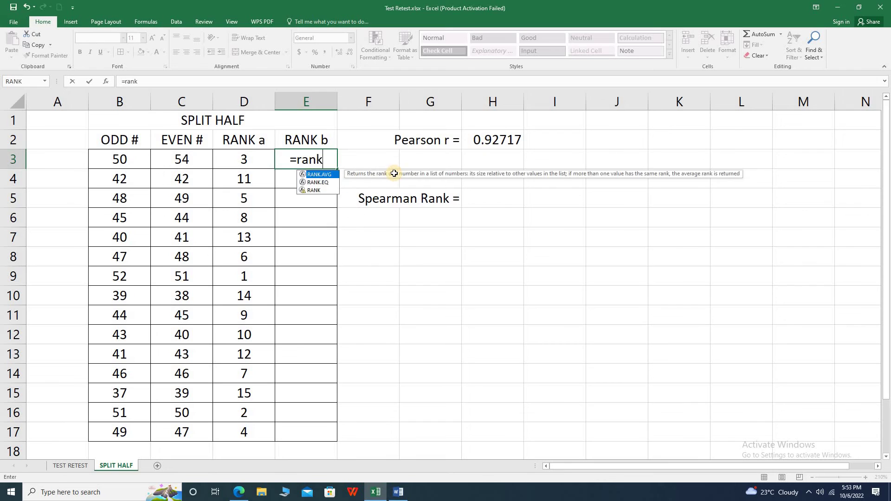
left_click(181, 160)
type(",")
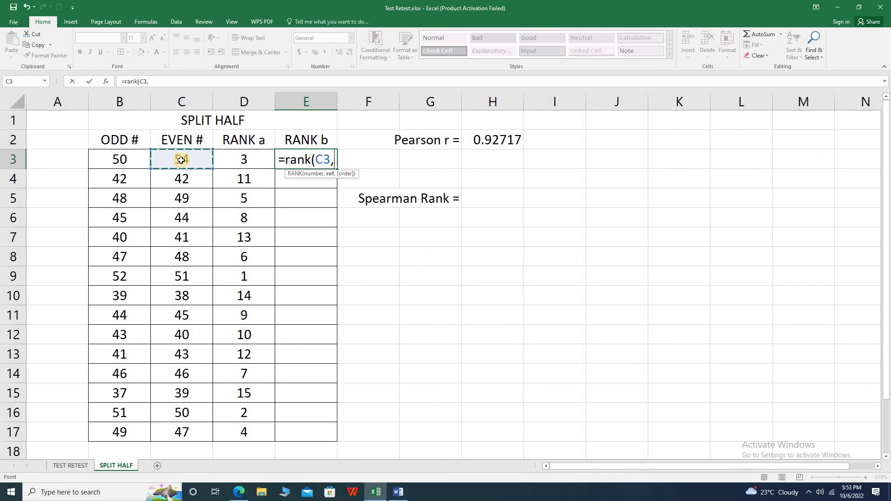
left_click_drag(181, 159, 188, 427)
- Make the E3 formula's range absolute as $C$3:$C$17, add order 0, and commit =rank(C3,$C$3:$C$17,0)
left_click(314, 160)
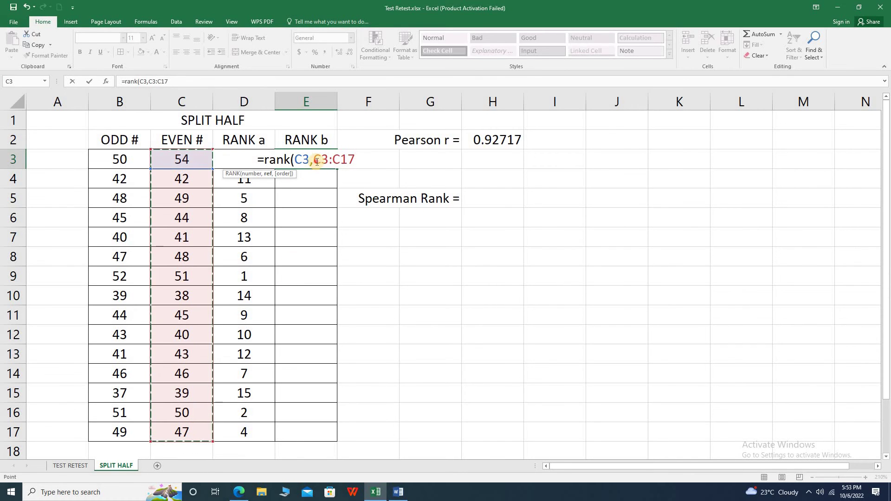
type("$")
key("Right")
type("$")
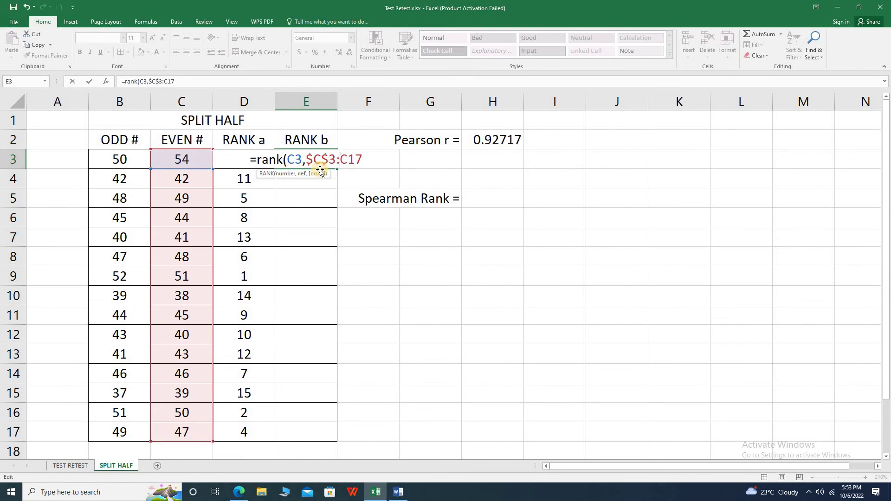
key("Right")
key("Right")
type("$")
key("Right")
type("$")
key("Right")
key("Right")
key("Right")
type(",0)")
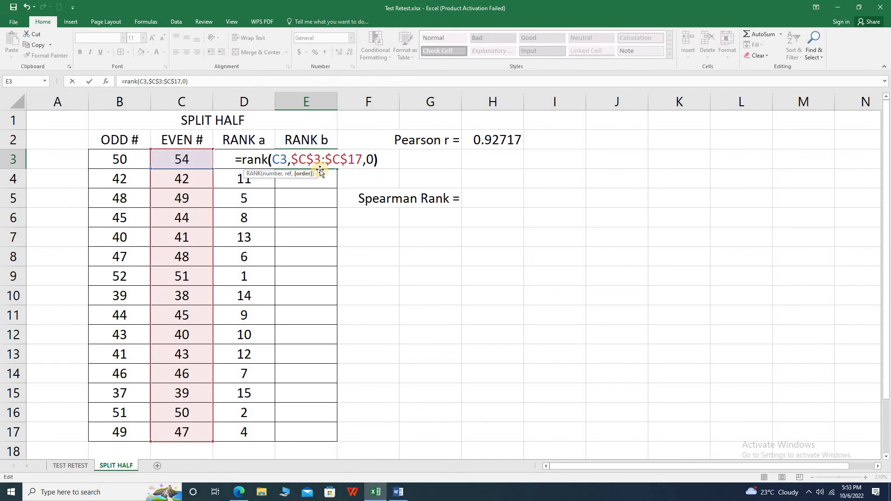
key("Return")
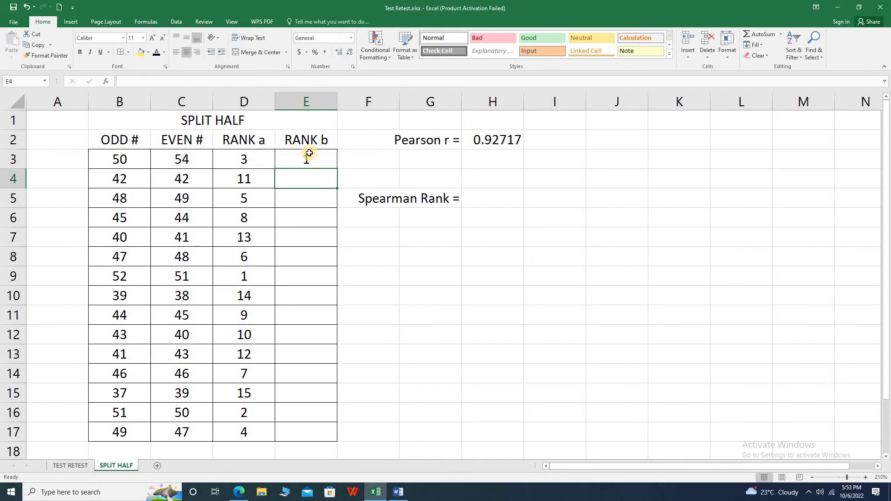
- Fill the E3 rank formula down to E17
left_click(308, 160)
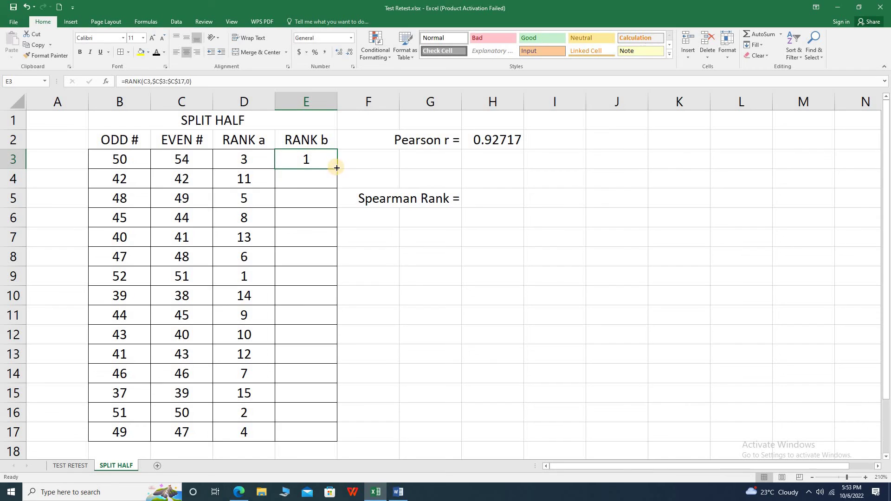
left_click_drag(337, 167, 338, 434)
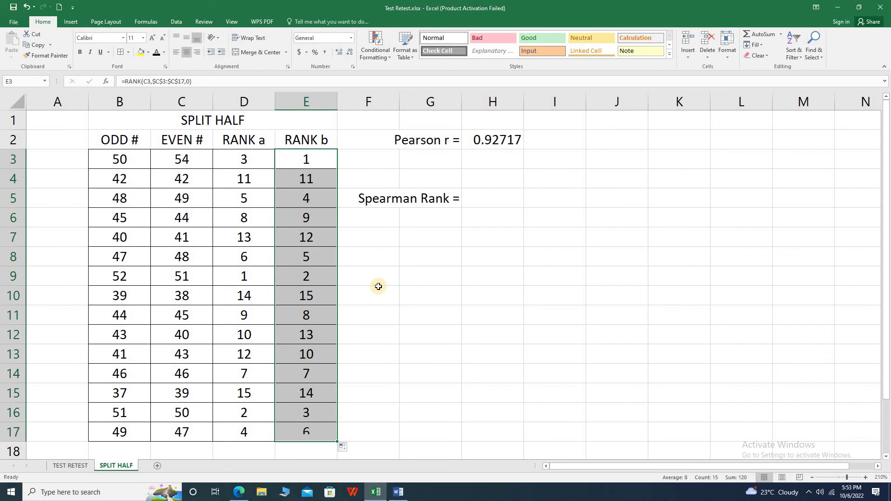
left_click(429, 258)
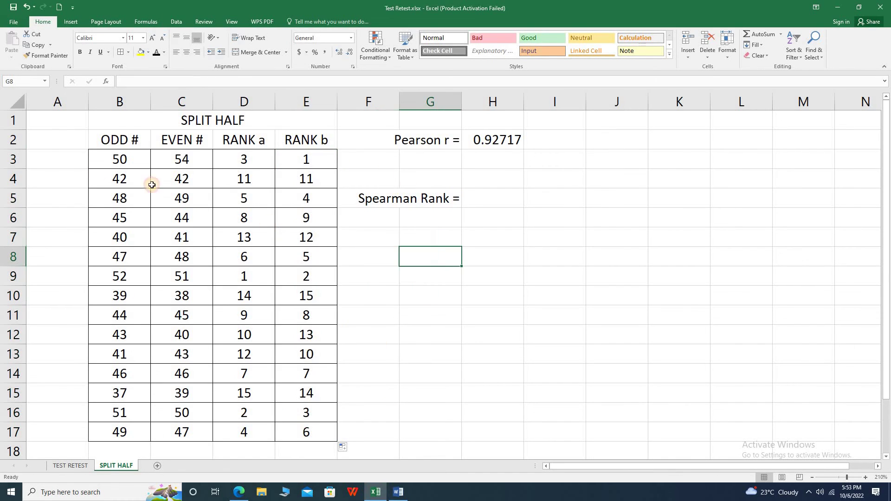
- Hide the ODD # and EVEN # scores in B3:C17 by setting their font color to white
left_click_drag(99, 160, 176, 431)
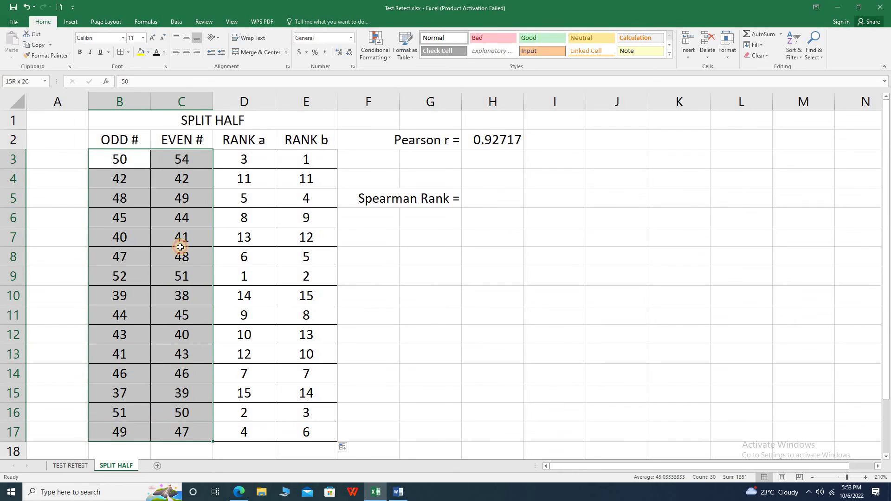
left_click(166, 56)
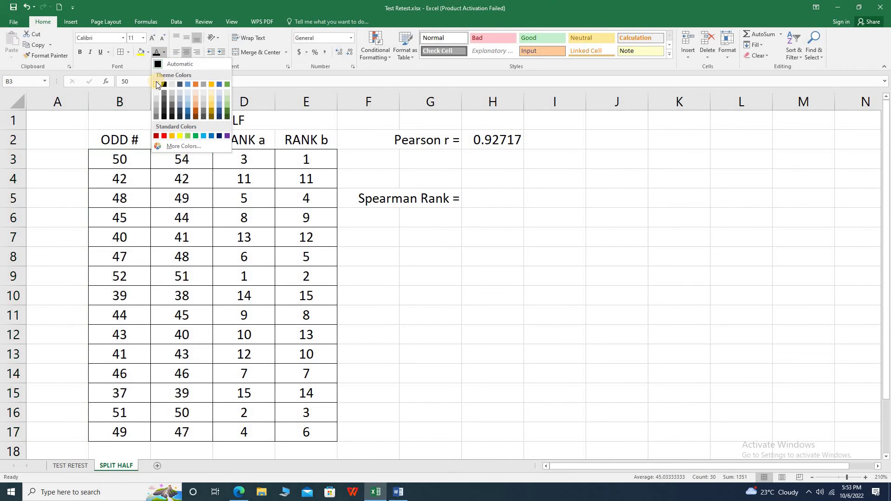
left_click(158, 89)
left_click(310, 269)
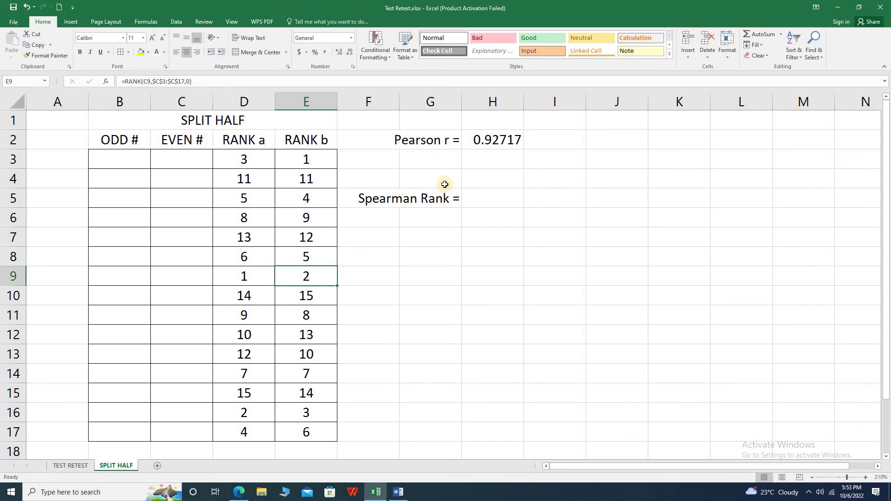
- Compute the Spearman Rank coefficient in H5 from the two rank columns with =correl(D3:D17,E3:E17)
left_click(508, 198)
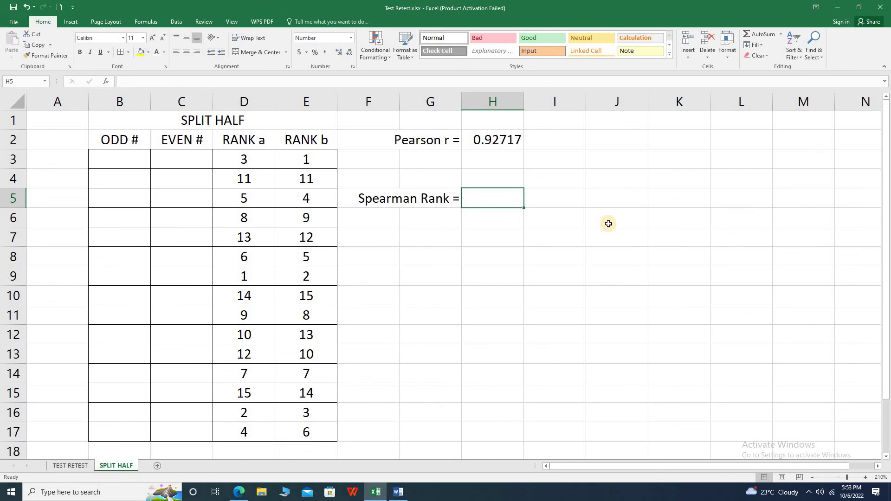
type("=")
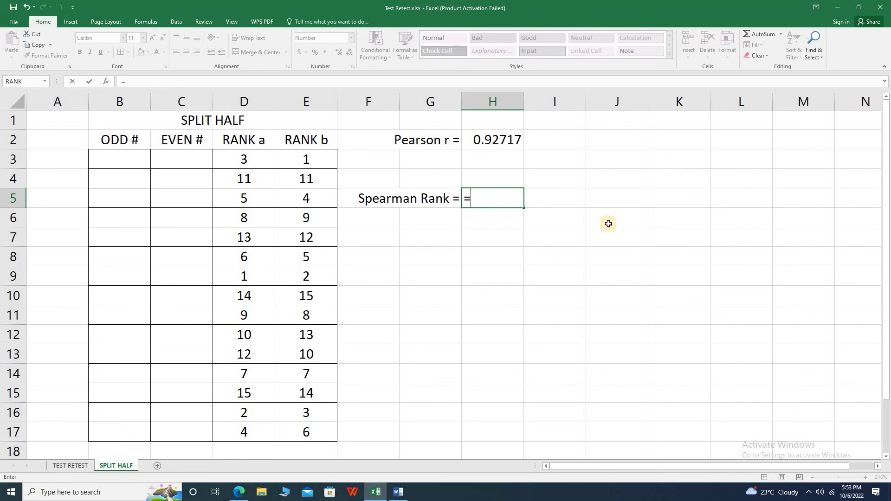
type("correl")
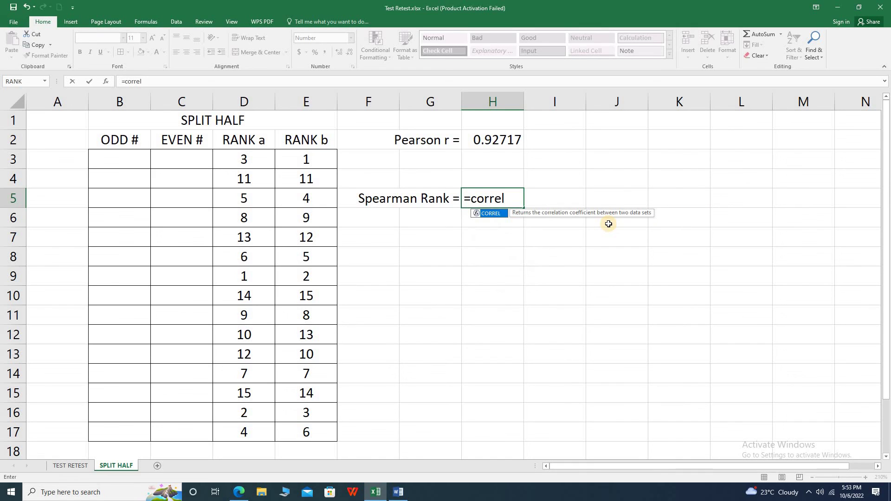
type("(")
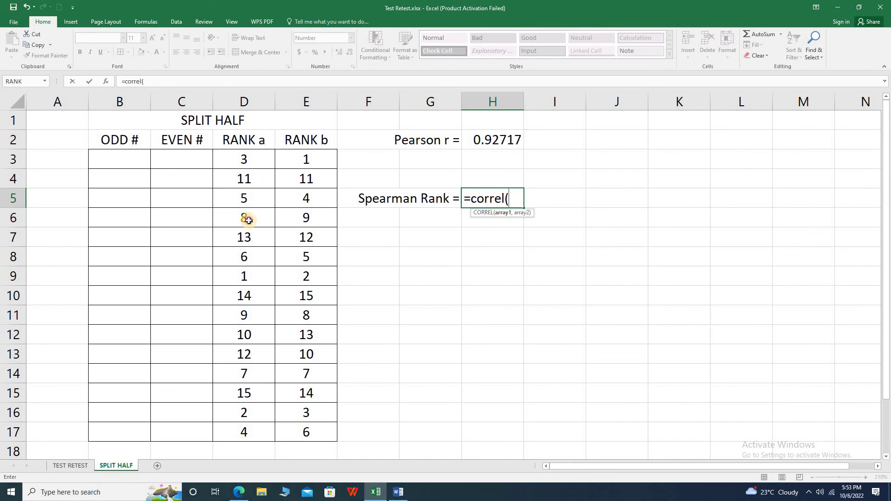
left_click_drag(244, 159, 233, 427)
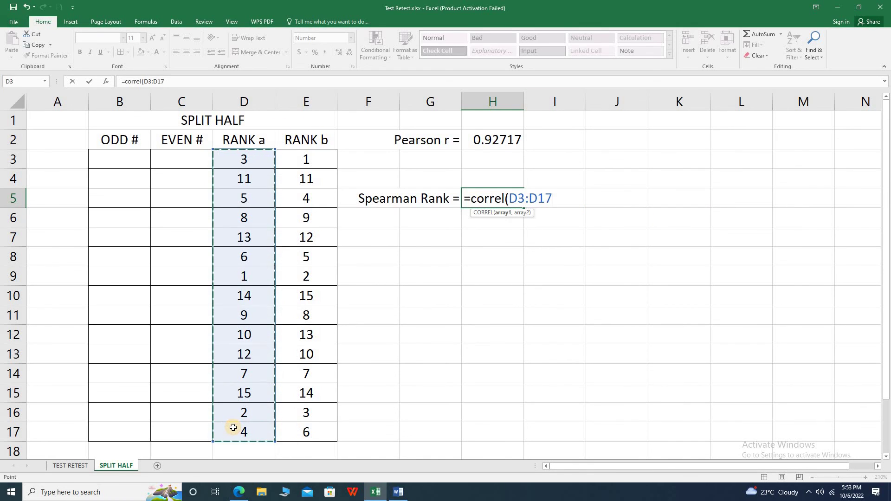
type(",")
left_click_drag(307, 159, 319, 434)
type(")")
key("Return")
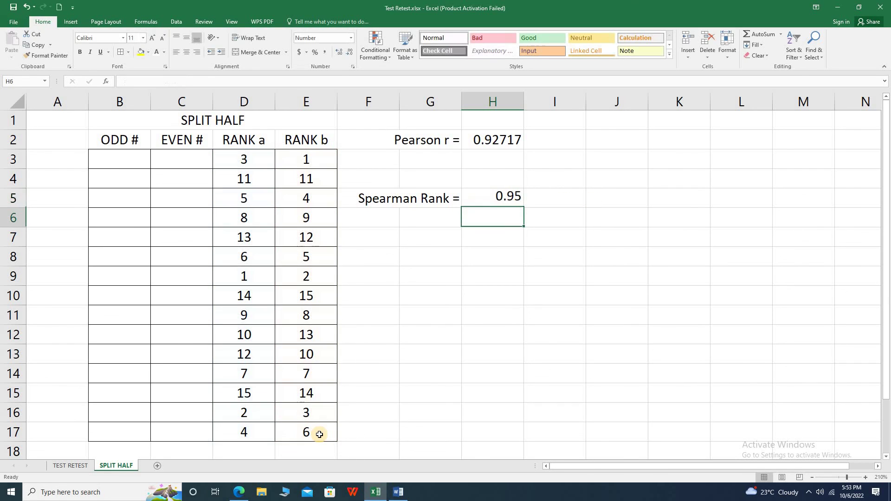
- Format the Spearman Rank result in H5 to show five decimal places
left_click(492, 197)
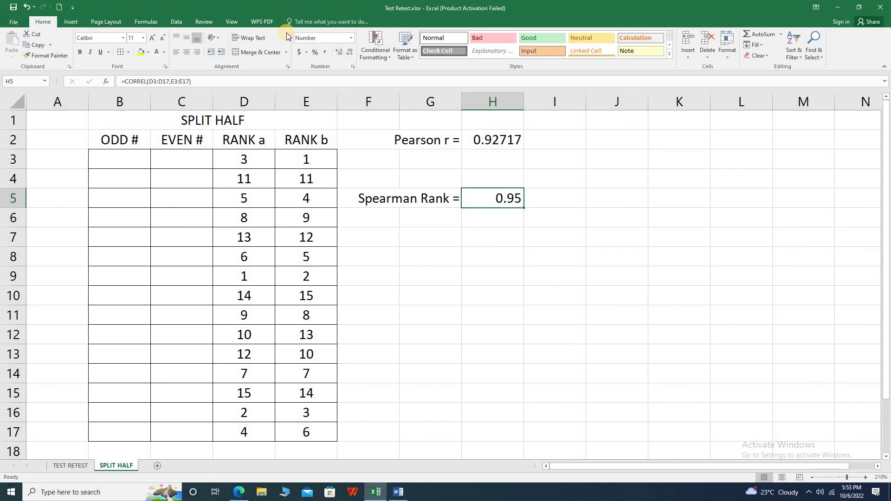
left_click(352, 52)
left_click(341, 52)
left_click(341, 52)
left_click(341, 52)
left_click(341, 52)
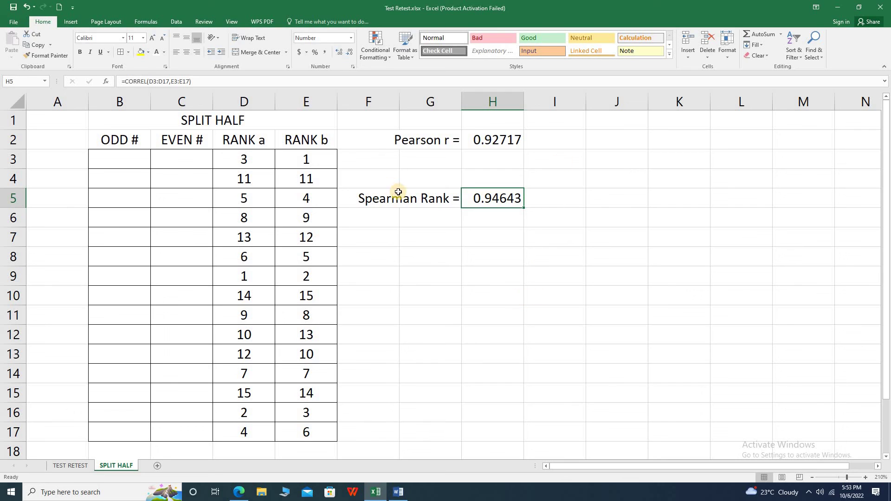
- Deselect the Spearman Rank result and return to the TEST RETEST sheet to review its Pearson r calculation
left_click(369, 237)
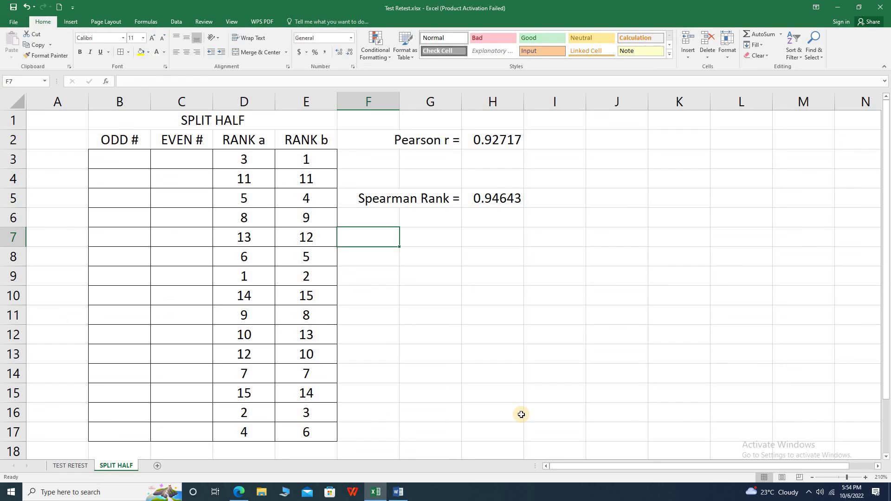
left_click(70, 466)
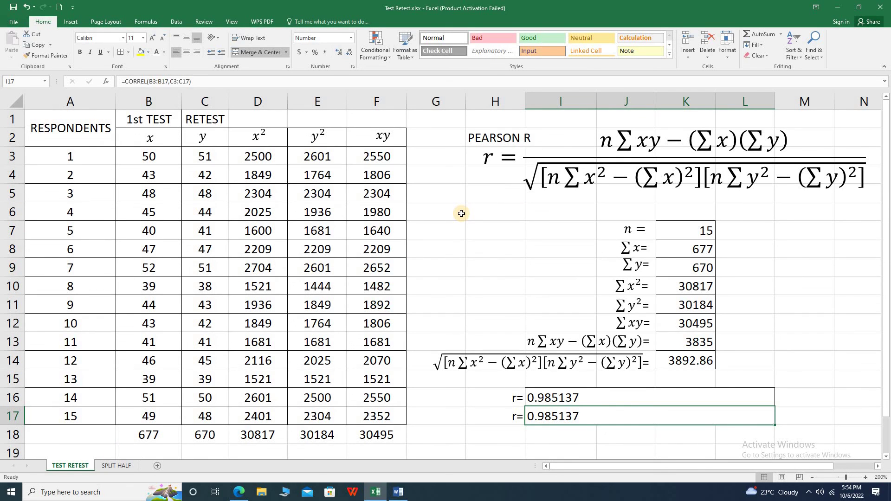